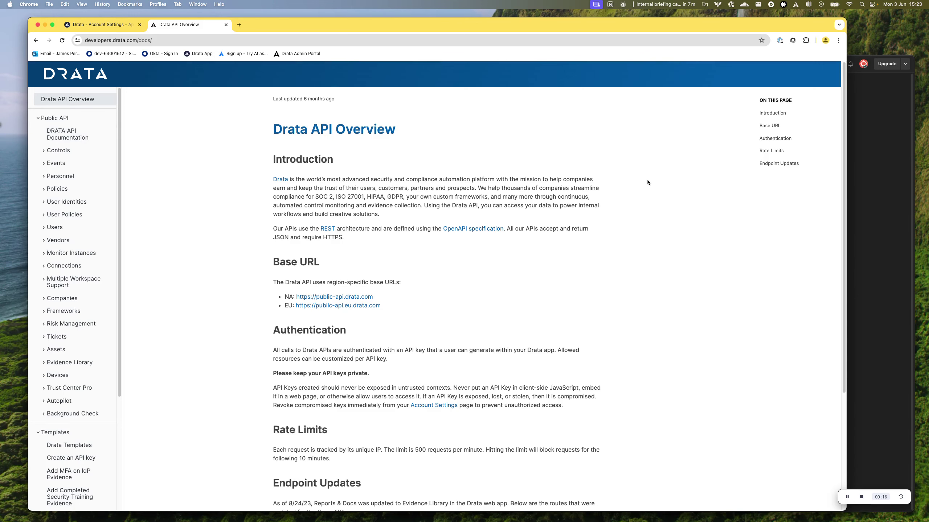
Download the OpenAPI specification from the DRATA API Documentation page of the Drata developer docs.
click(864, 234)
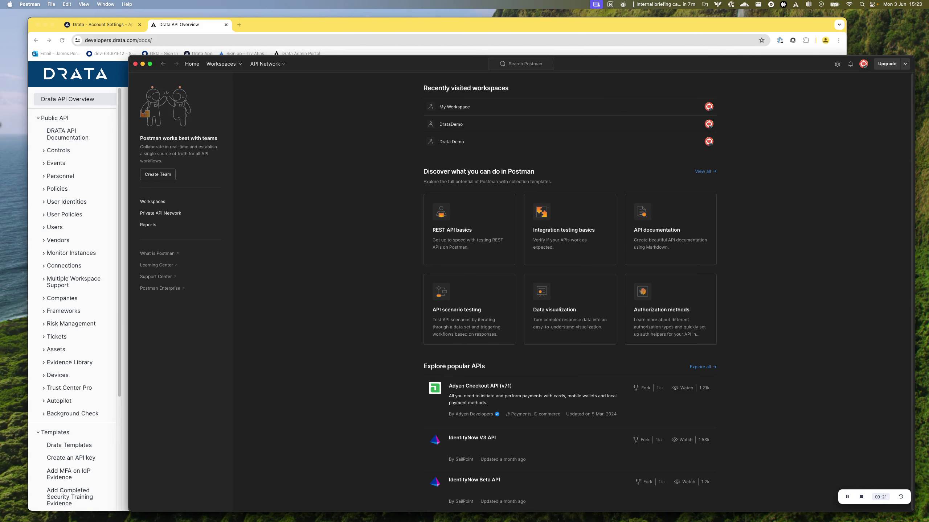
click(54, 91)
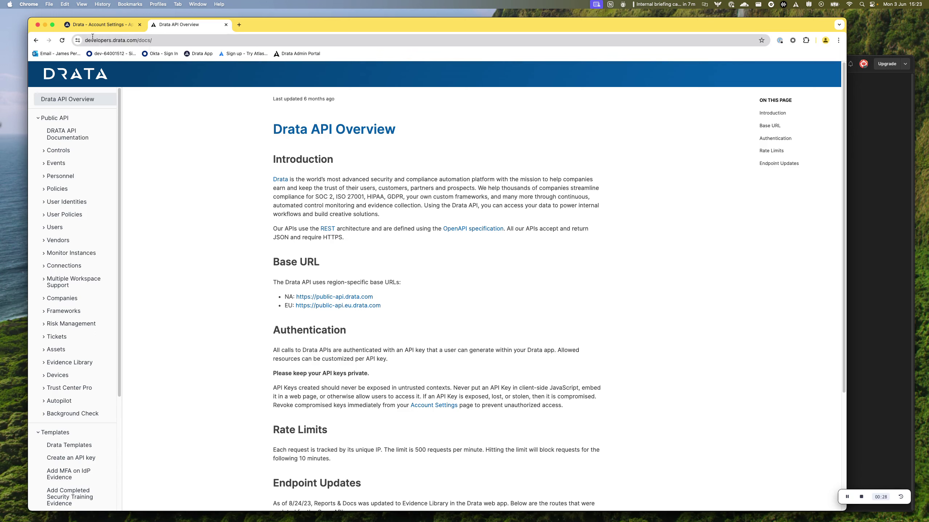
click(69, 137)
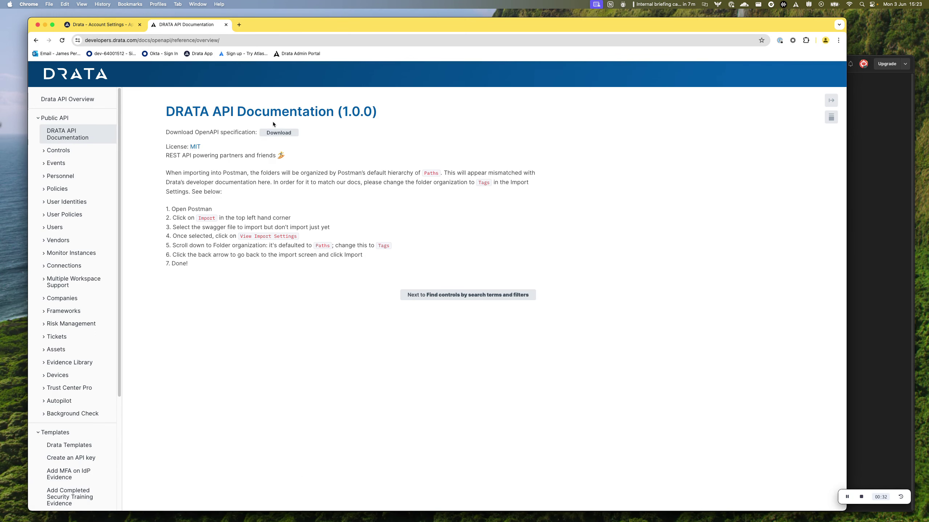
click(287, 134)
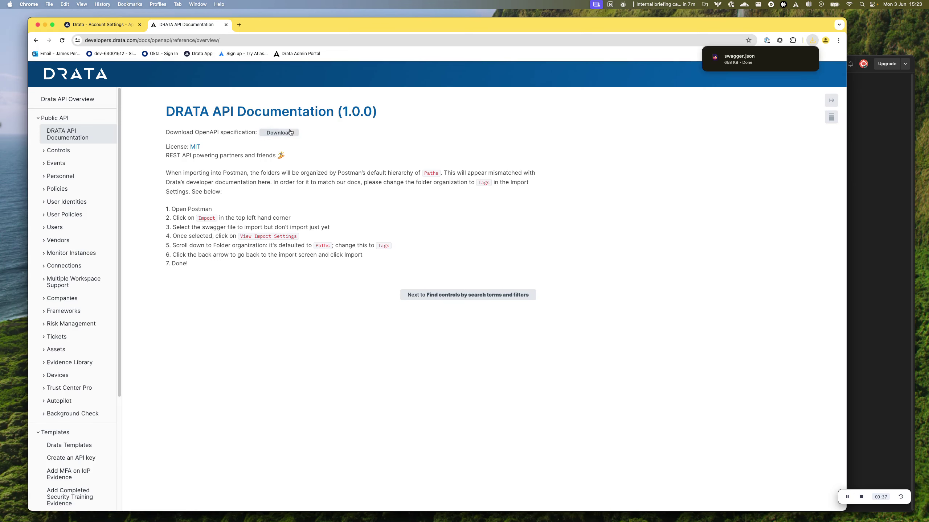
Switch to Postman and create a blank workspace named DrataPostman with access limited to Only me.
click(860, 211)
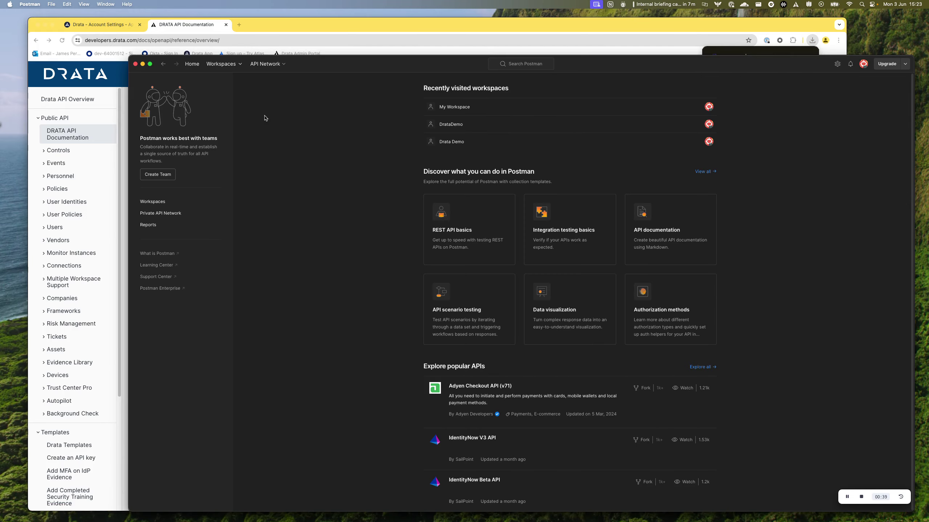
click(224, 63)
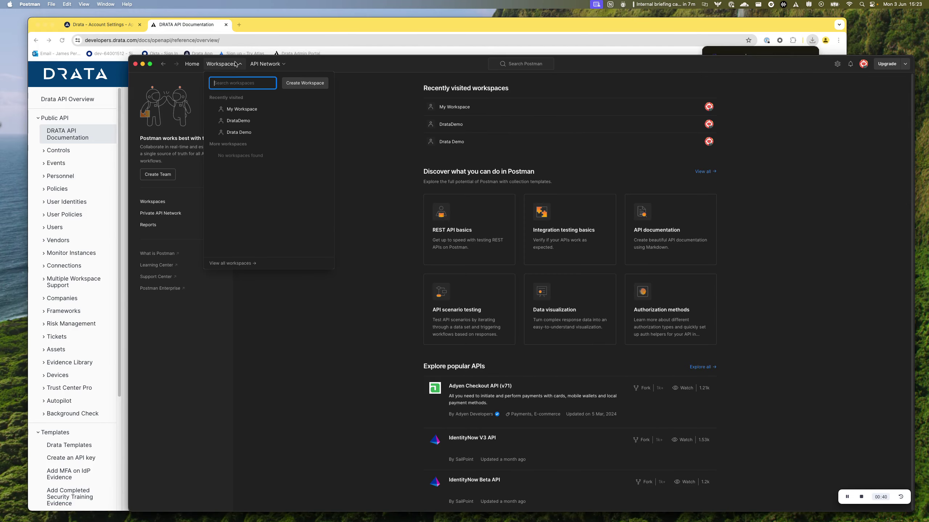
click(305, 83)
click(248, 280)
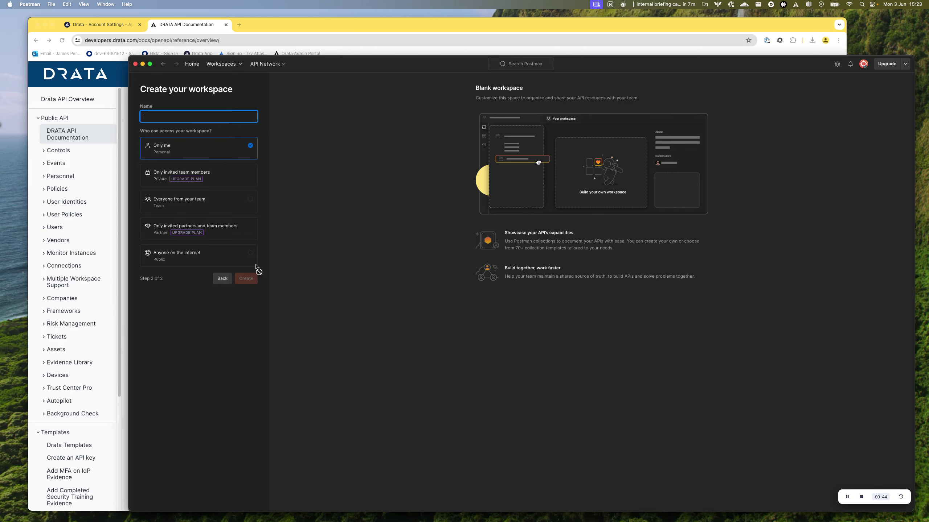
text(Drat)
click(248, 280)
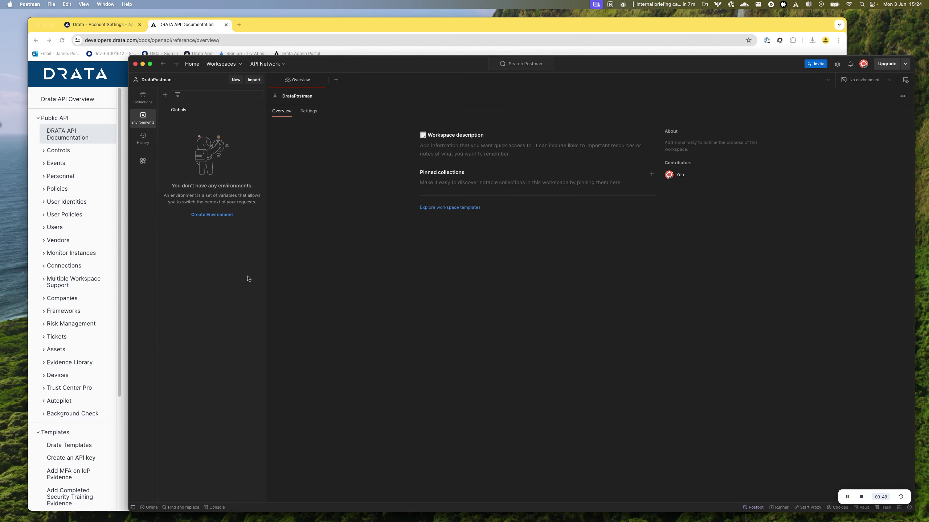
Start an import into the workspace's collections and load swagger.json from the Downloads folder.
click(147, 105)
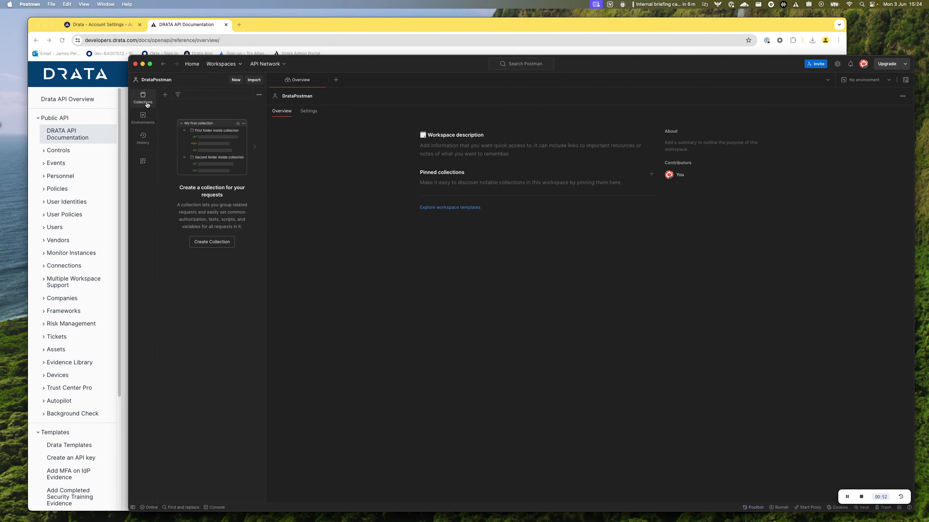
click(252, 80)
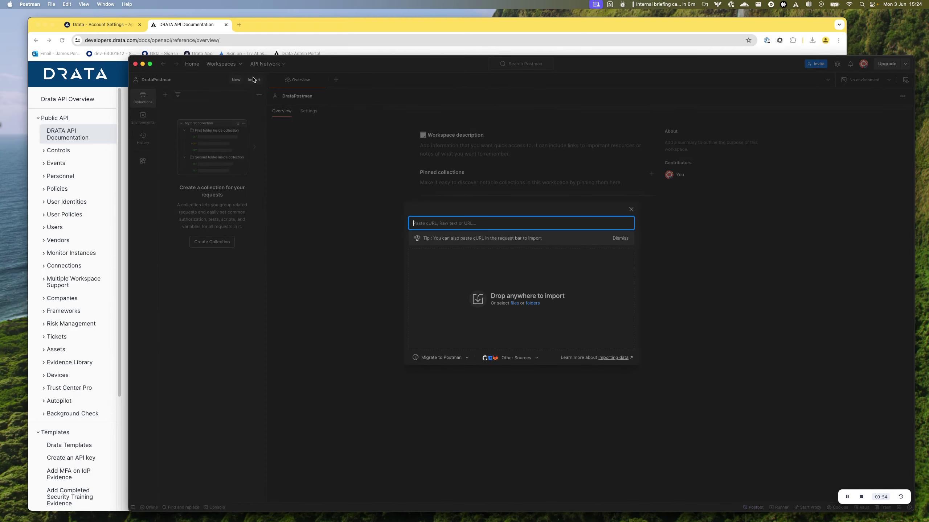
click(514, 303)
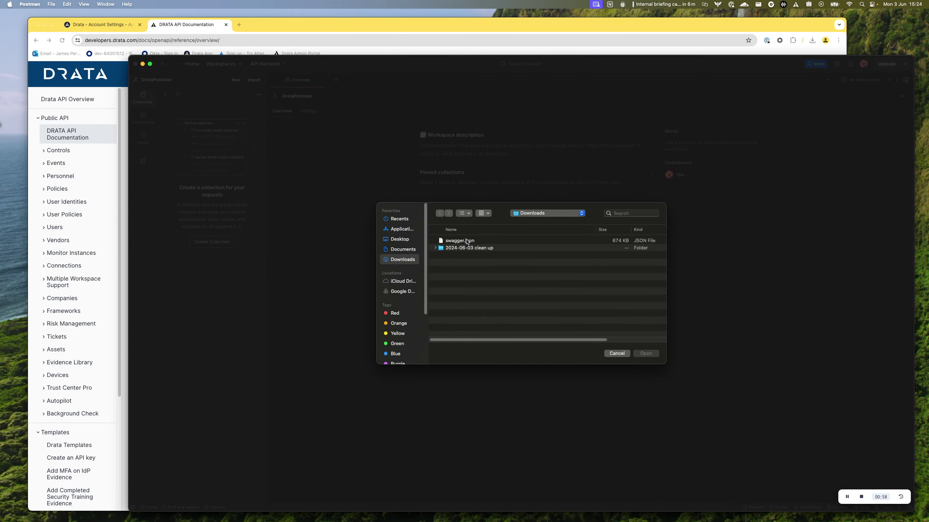
click(467, 241)
double_click(469, 245)
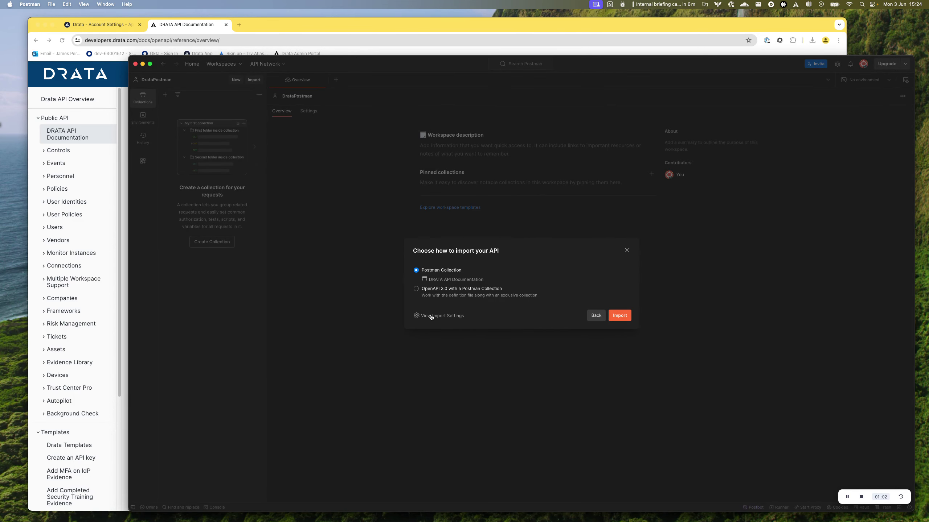
Check the import settings against the Drata documentation, keep folder organization on Tags, and import the API as a Postman Collection.
key(super+Tab)
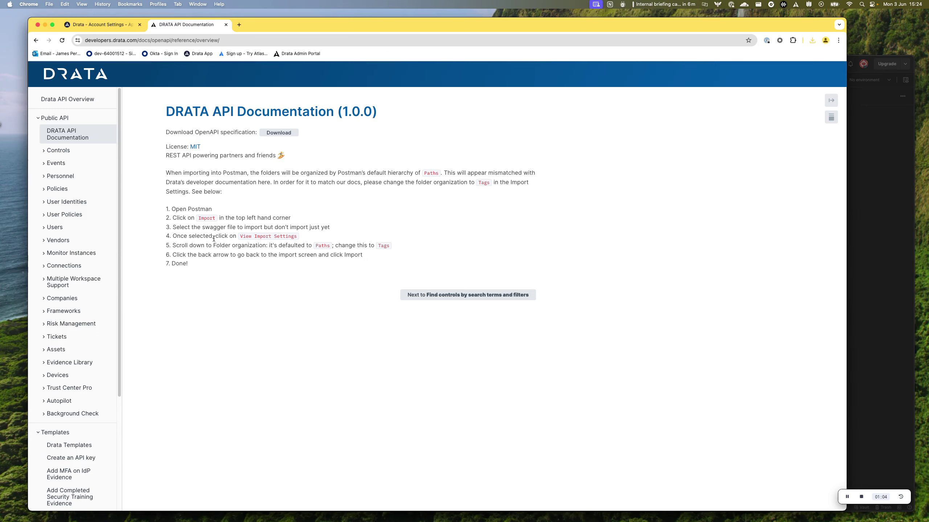
drag(230, 237, 316, 240)
key(super+Tab)
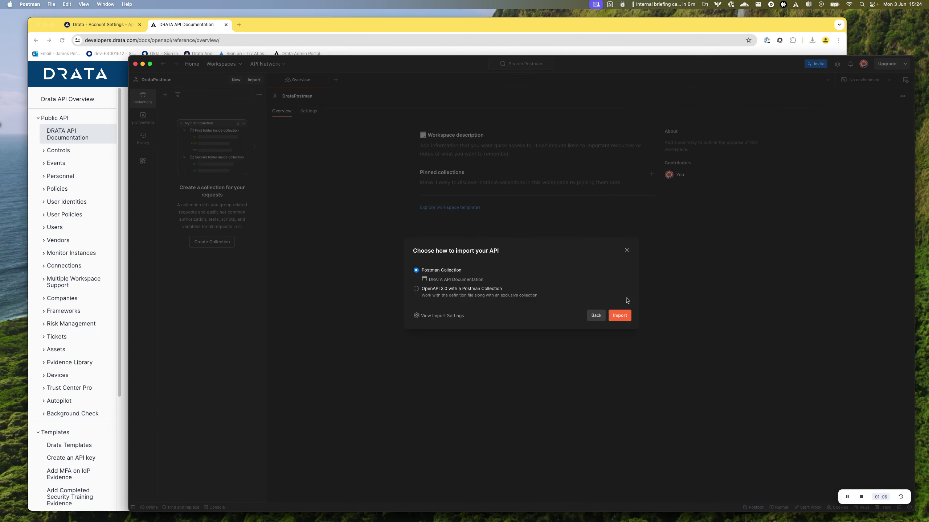
click(455, 317)
click(607, 326)
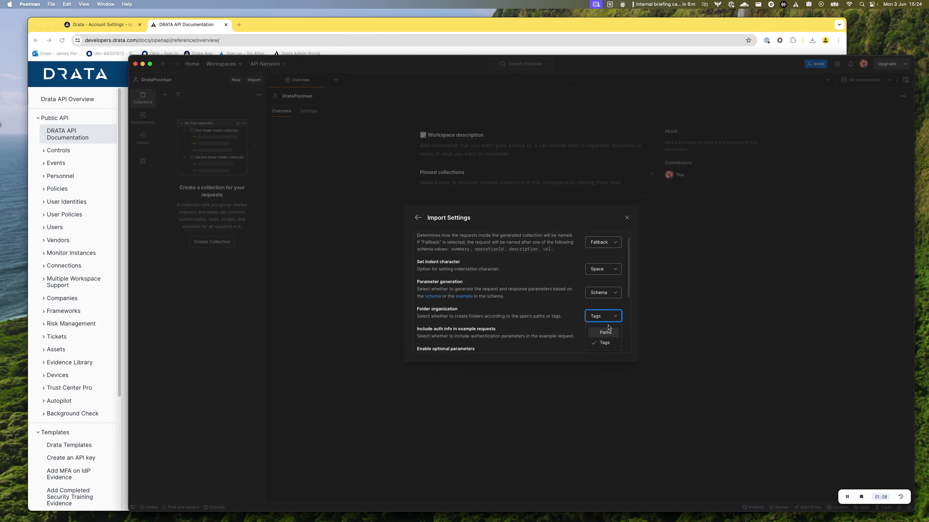
key(super+Tab)
double_click(316, 248)
key(super+Tab)
scroll(571, 319, down, 5)
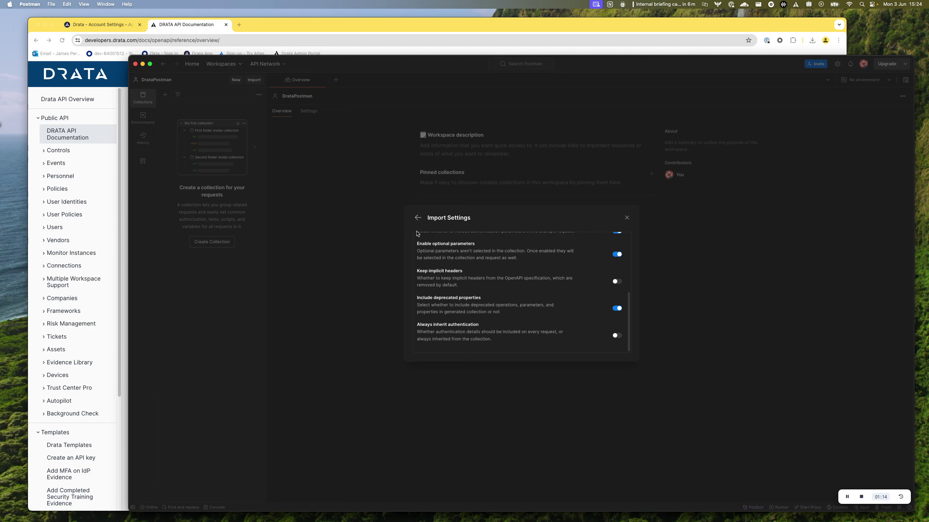
click(418, 218)
click(619, 317)
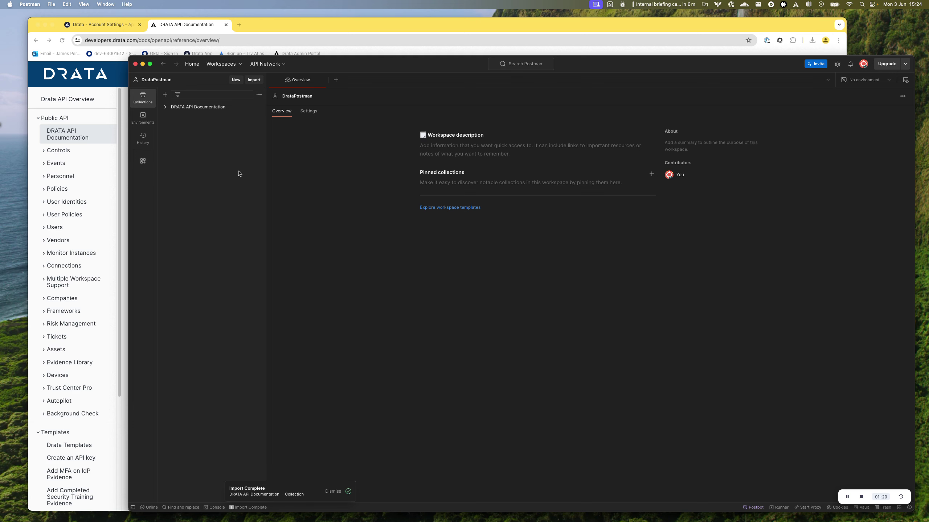
Open the Get personnel by id request in the Personnel folder and inspect its authorization token and base URL variables.
click(183, 107)
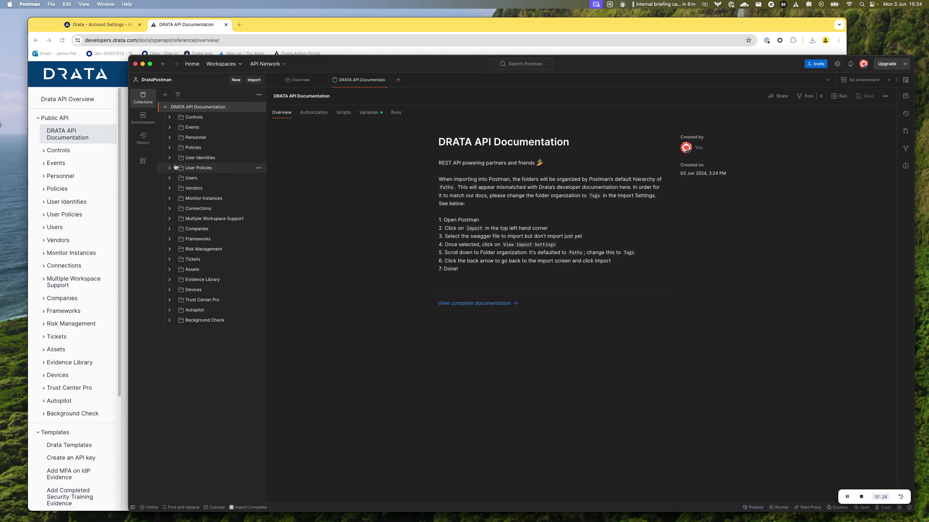
click(170, 139)
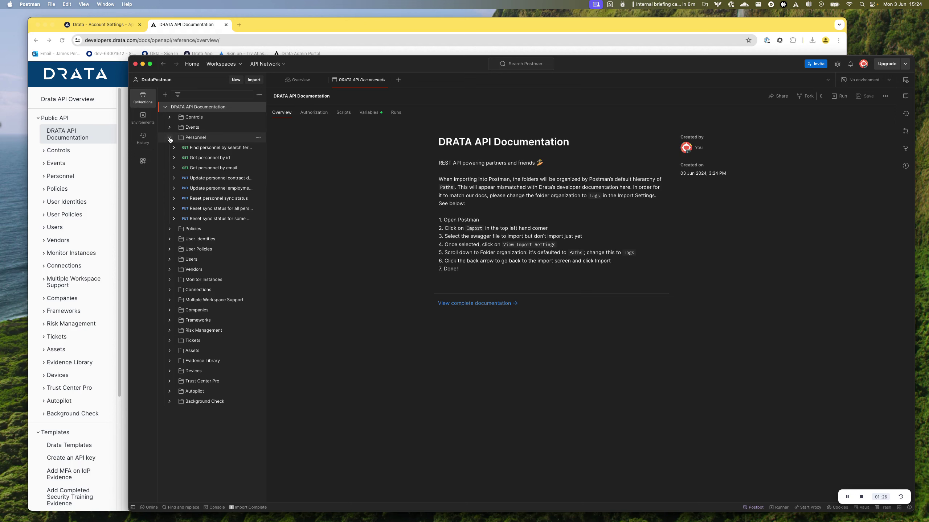
click(207, 161)
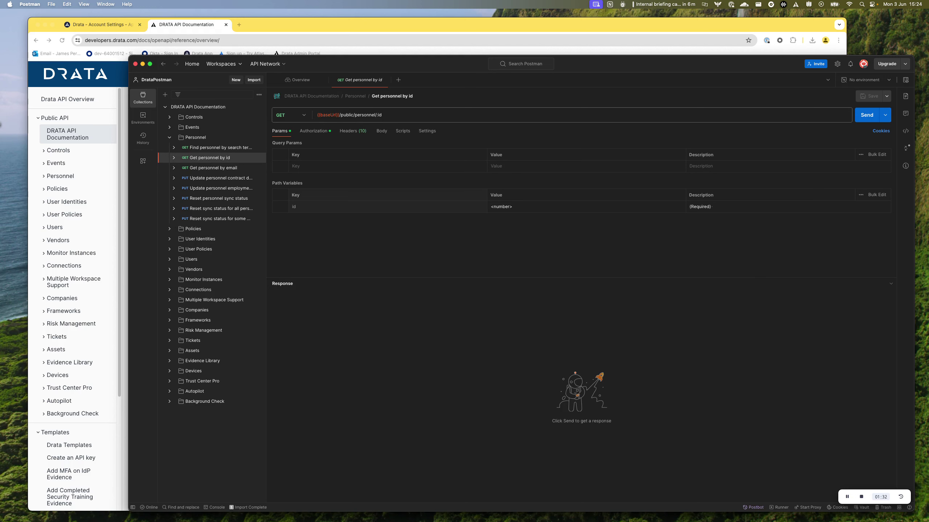
click(319, 131)
triple_click(572, 150)
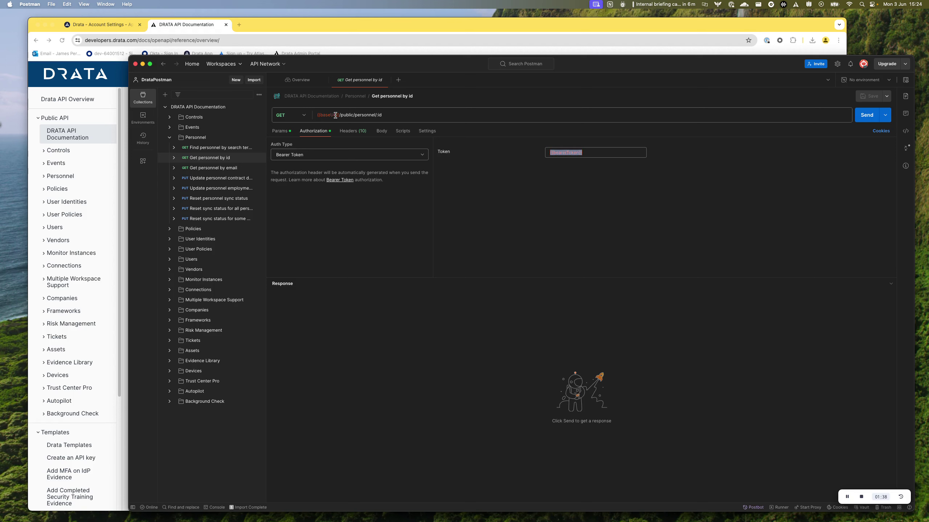
drag(336, 115, 317, 115)
click(515, 201)
mouse_move(328, 115)
Create an environment named with the owner's first name followed by "Drata environment".
click(142, 118)
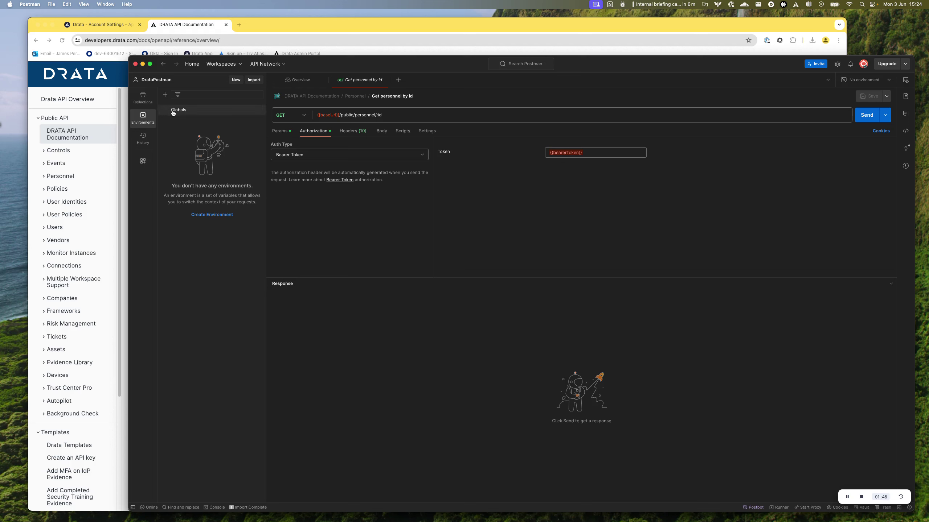
click(212, 215)
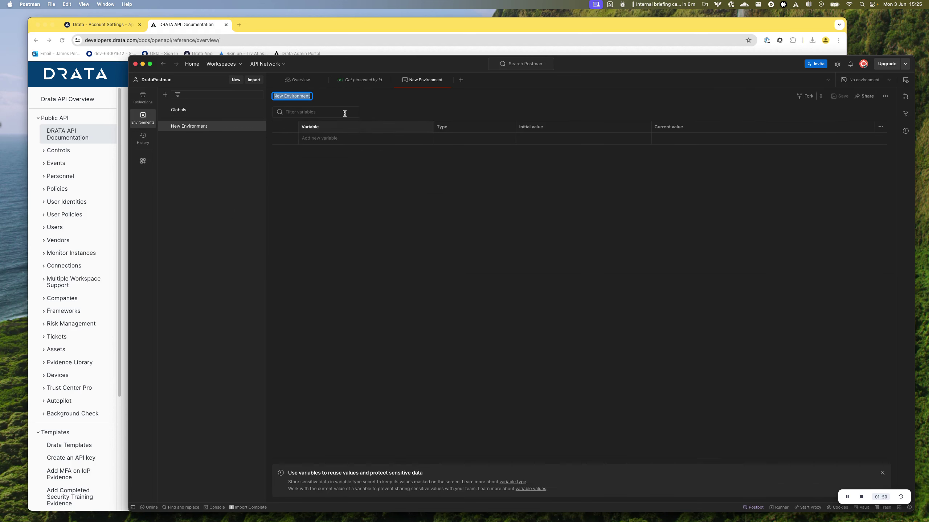
text(James D)
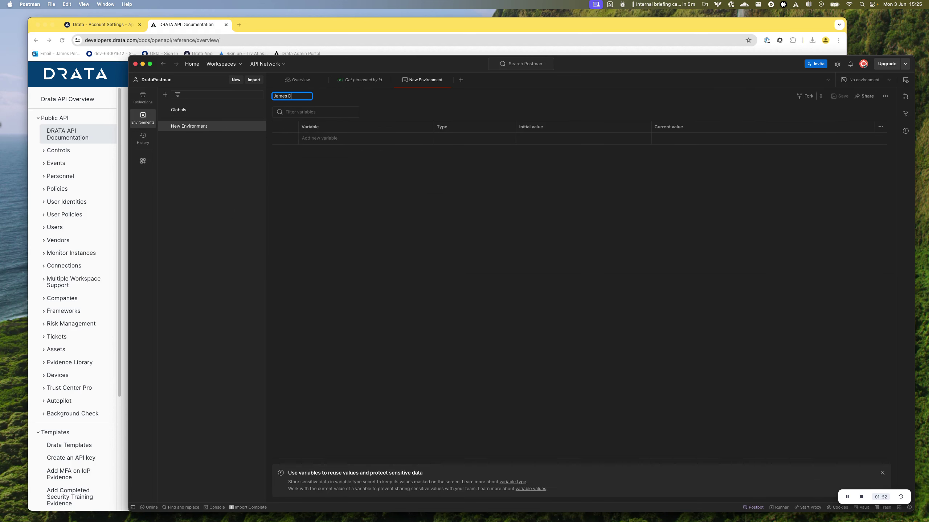
text(rata environment)
key(Return)
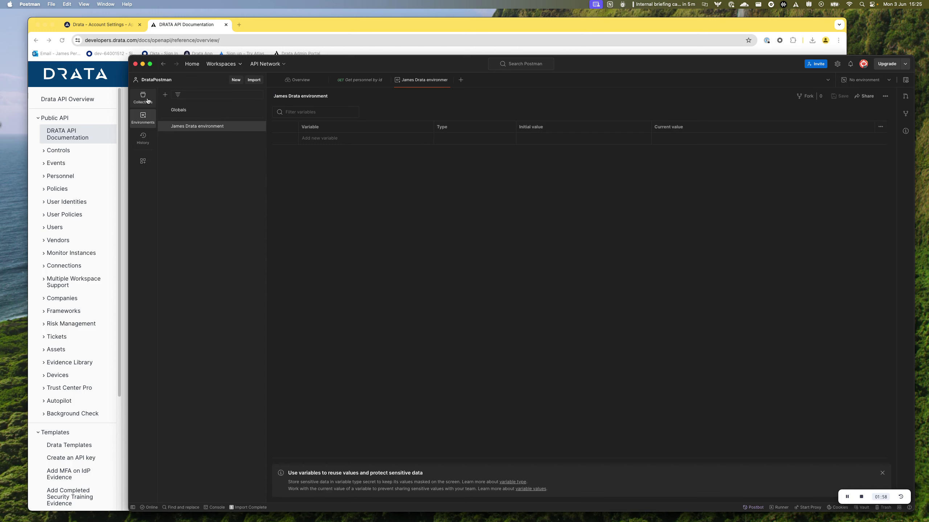
Copy the baseUrl variable name from the Get personnel by id request and add it as a variable in the new environment.
click(357, 80)
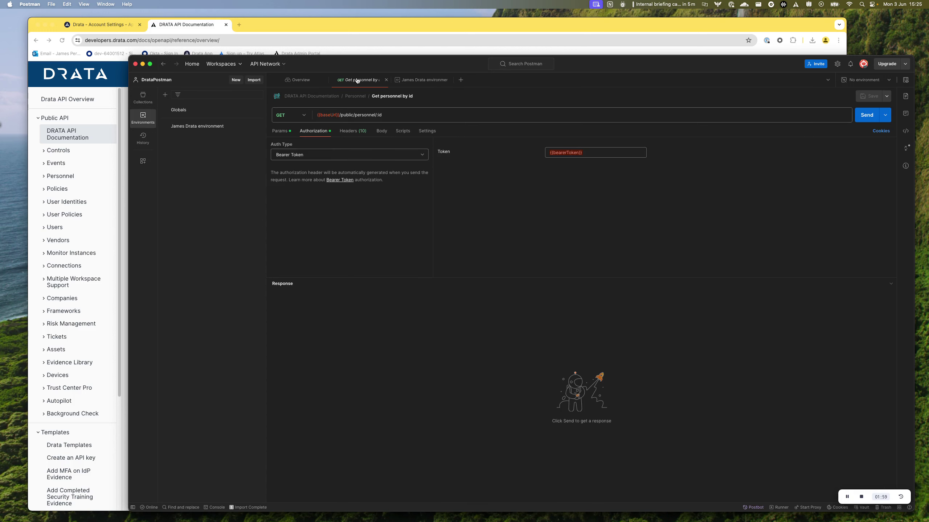
click(336, 118)
double_click(335, 118)
key(super+c)
click(411, 81)
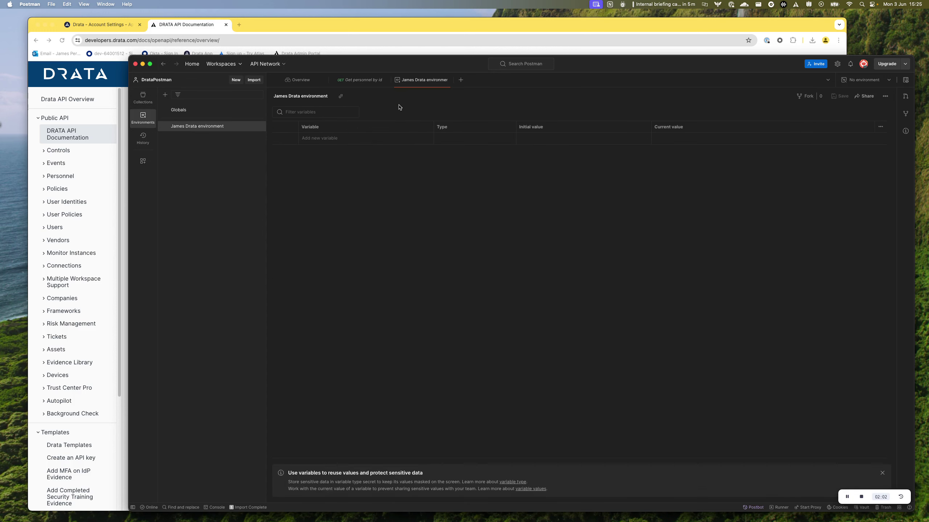
click(336, 137)
key(super+v)
click(71, 220)
click(69, 100)
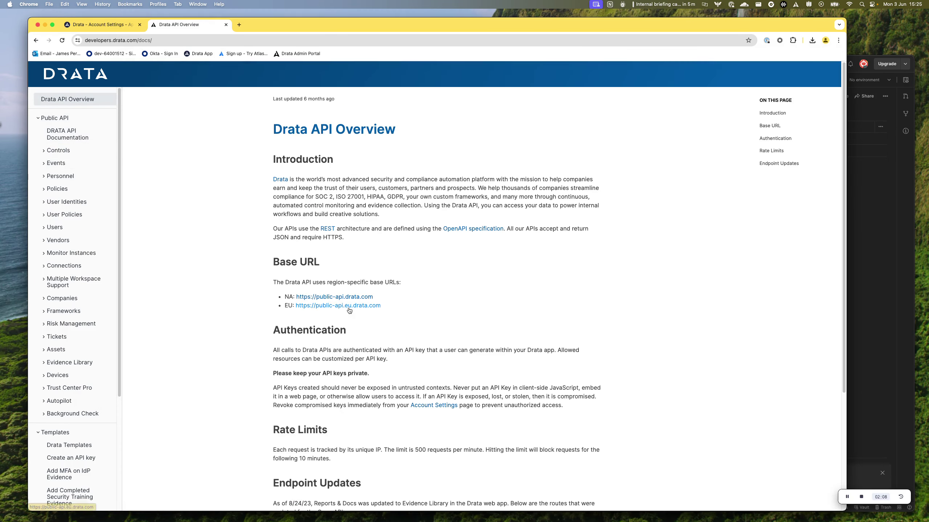
drag(381, 307, 303, 307)
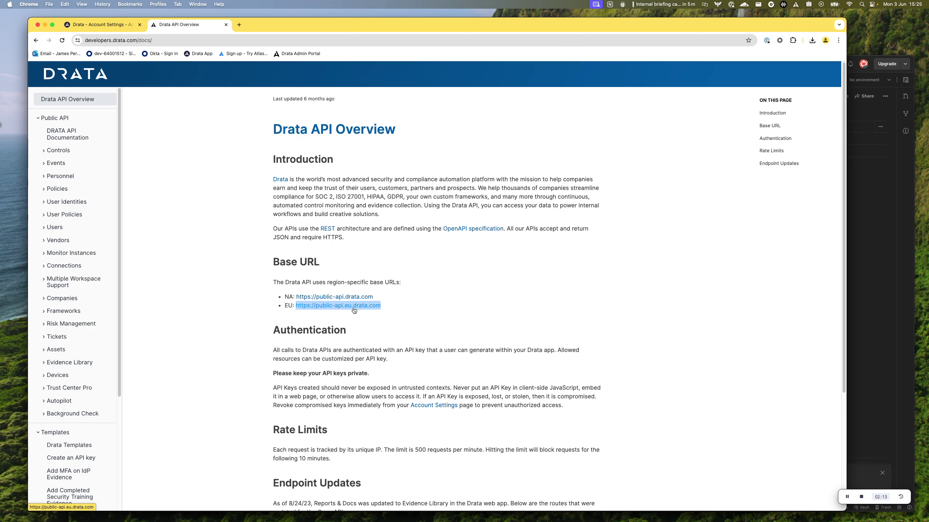
click(869, 261)
click(537, 139)
text(https://public-api.eu.drata.com)
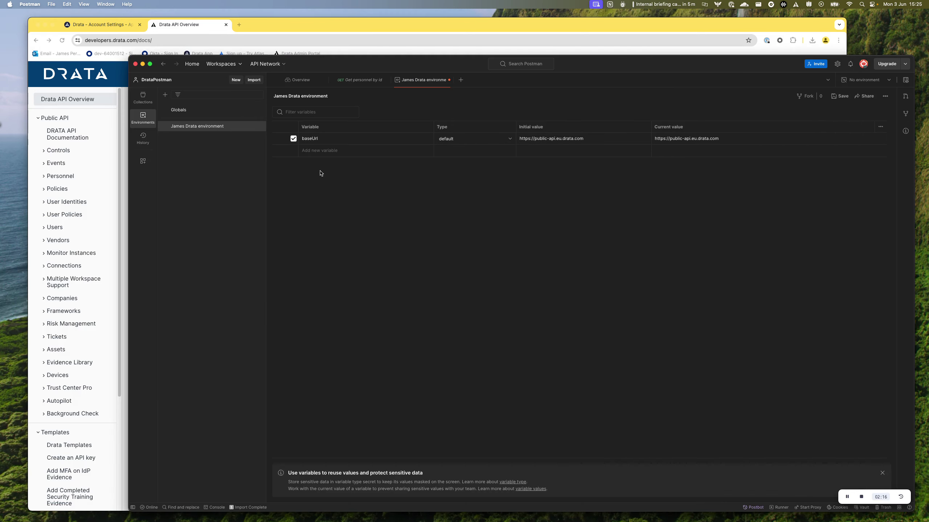
Copy the bearerToken variable name from the request's authorization and add it as a second environment variable.
click(355, 81)
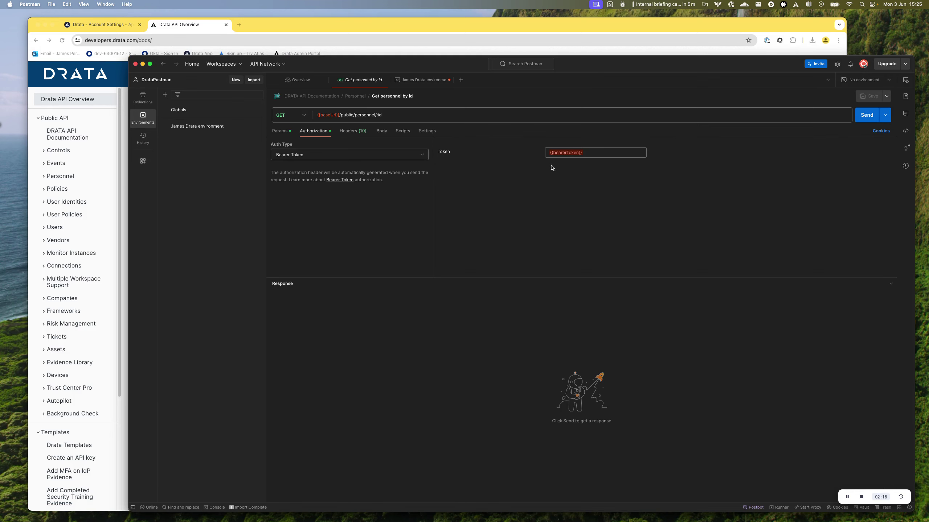
double_click(565, 152)
key(super+c)
click(423, 81)
click(335, 151)
key(super+v)
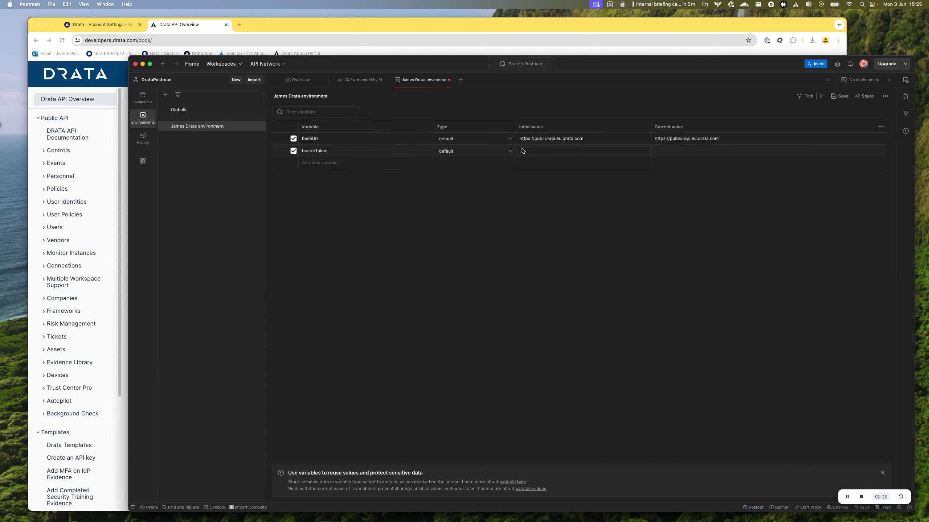
Switch to the browser and review the Drata API Overview and API Documentation pages for authentication guidance.
click(206, 32)
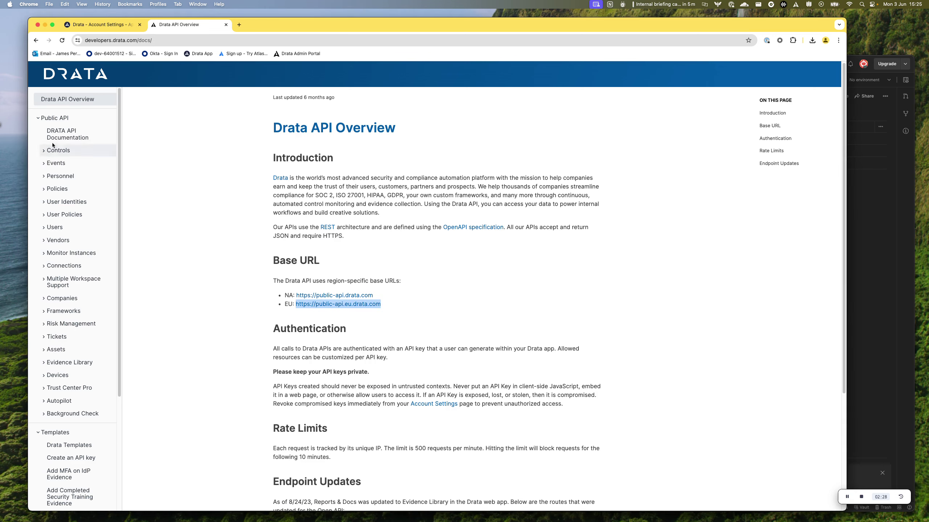
scroll(295, 228, down, 5)
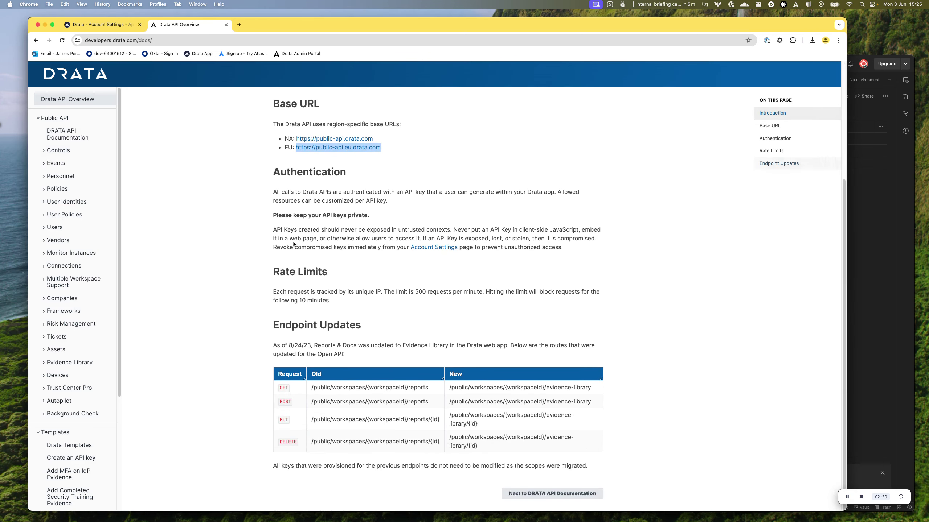
scroll(56, 149, up, 3)
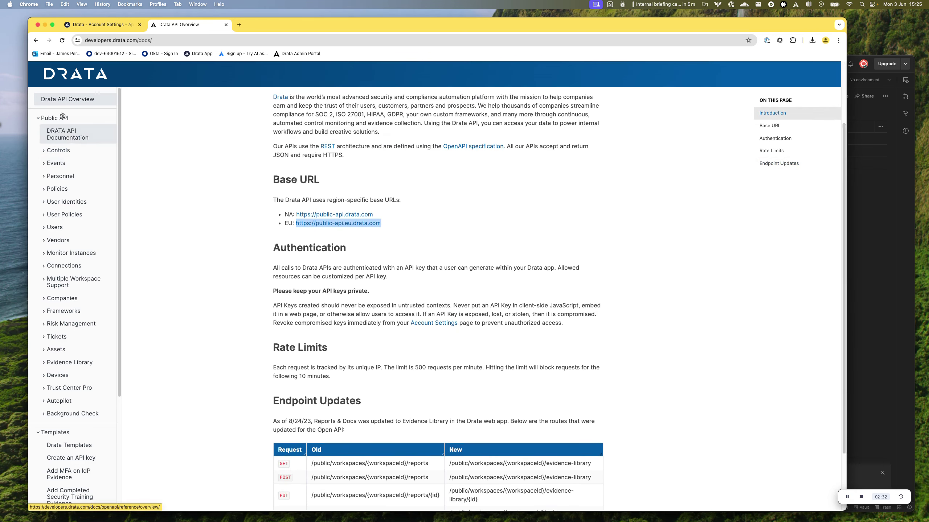
click(73, 140)
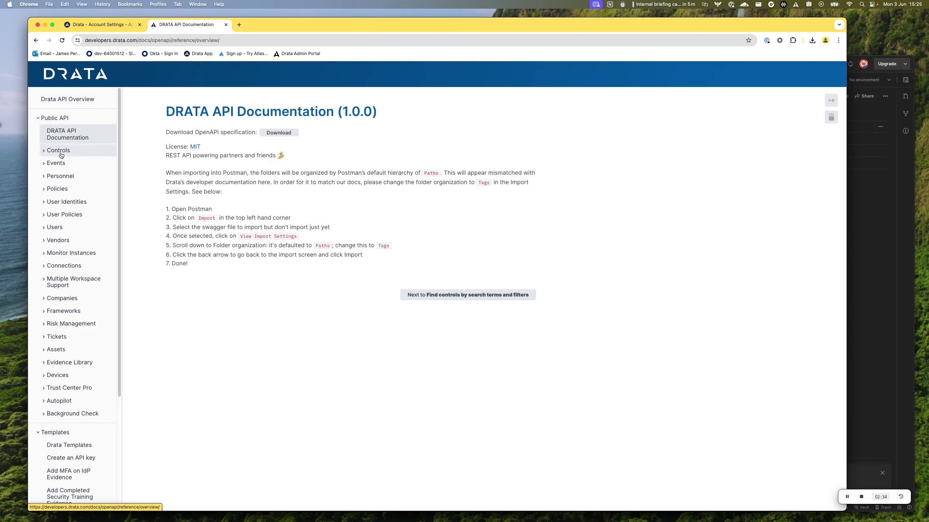
scroll(59, 176, down, 5)
scroll(73, 251, up, 5)
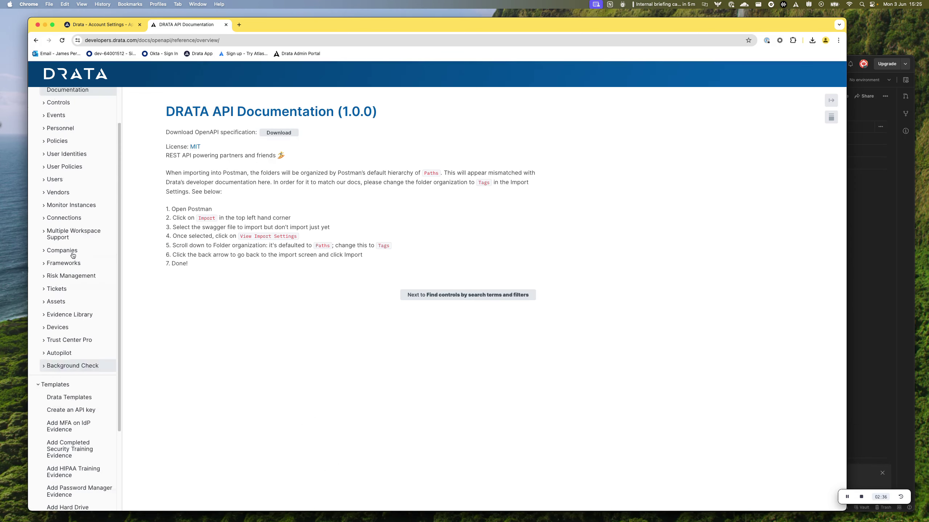
click(63, 99)
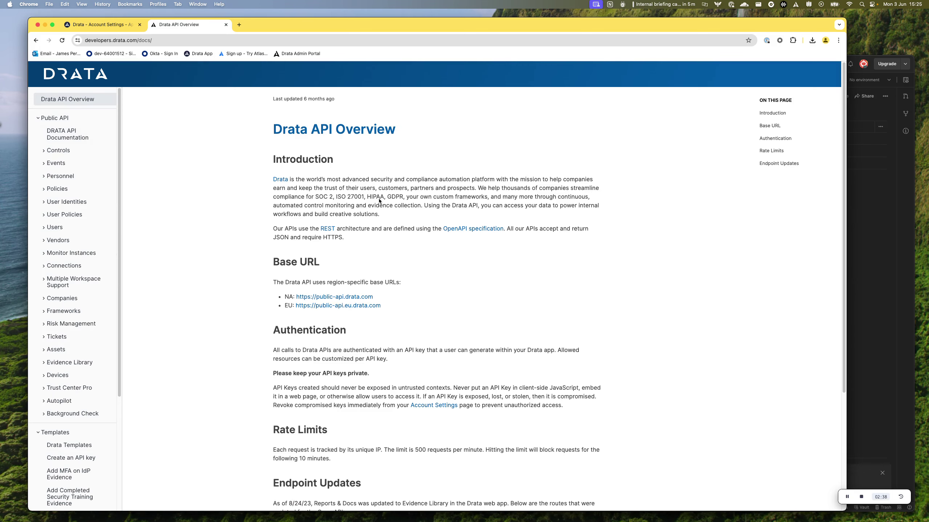
scroll(269, 203, down, 3)
click(788, 142)
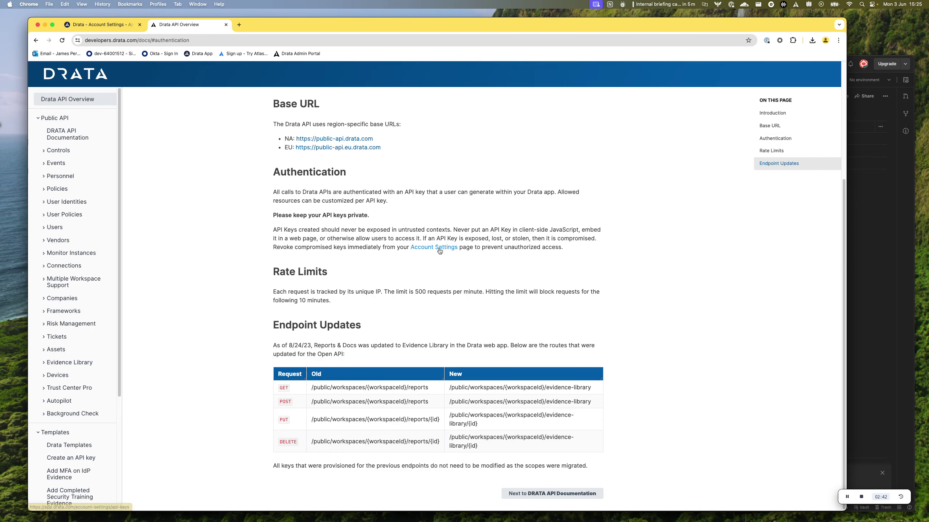
Open the Find controls by search terms and filters endpoint and examine the Authorization header in its curl sample.
click(52, 150)
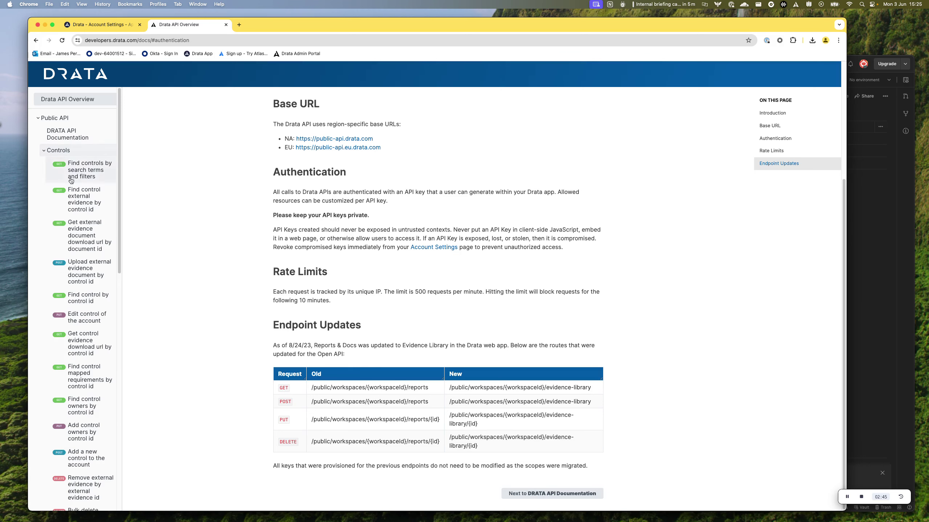
click(89, 173)
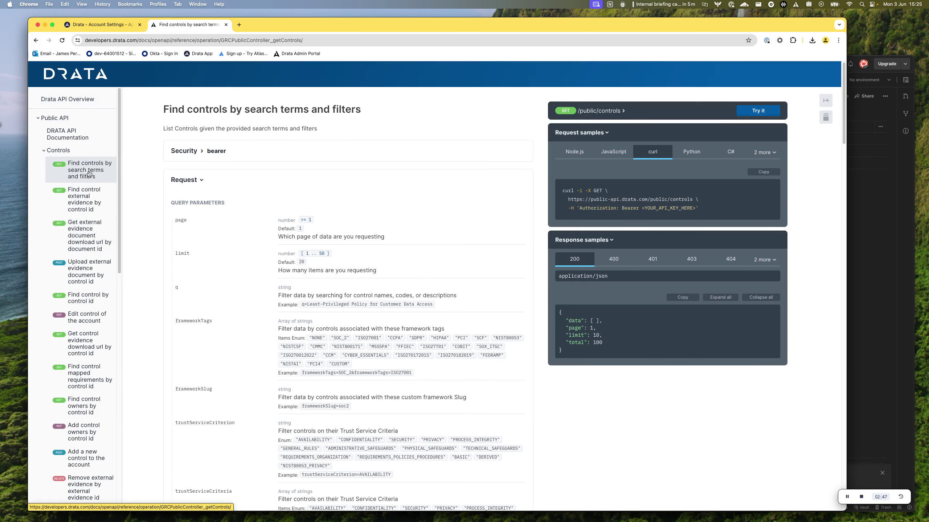
drag(583, 208, 699, 210)
click(707, 214)
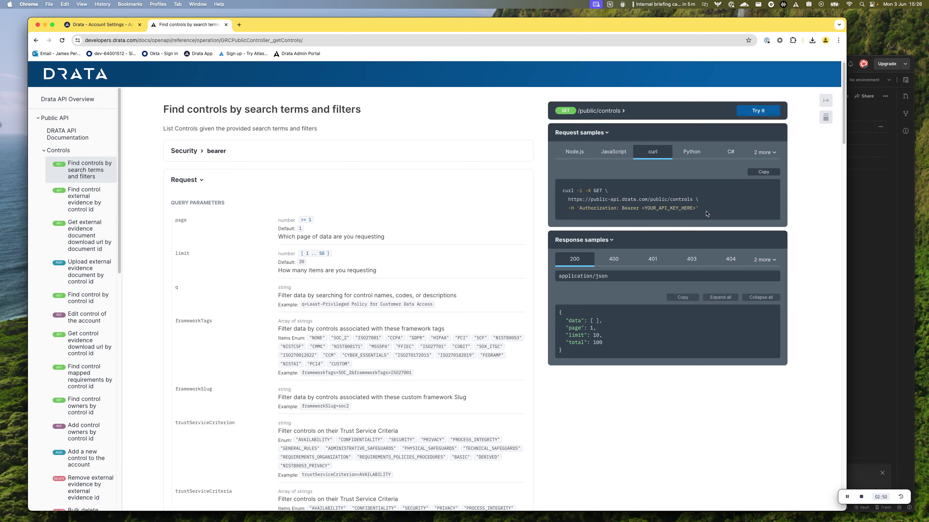
Switch to Postman, check the authorization types offered for the Get personnel by id request, and return to the environment.
click(856, 218)
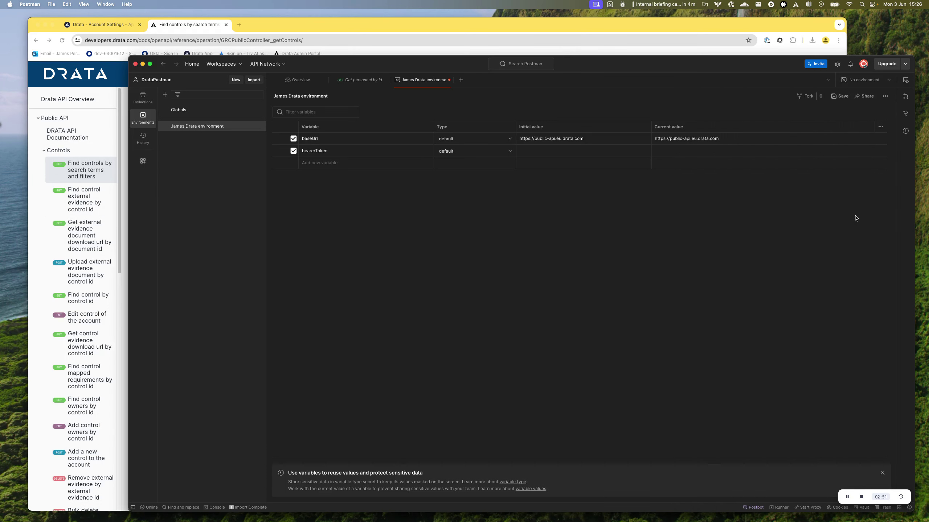
click(353, 84)
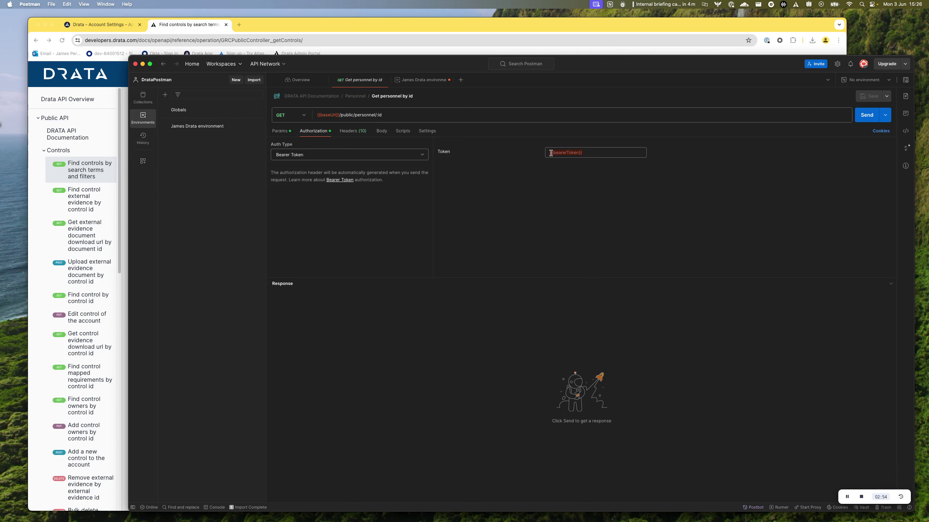
click(347, 151)
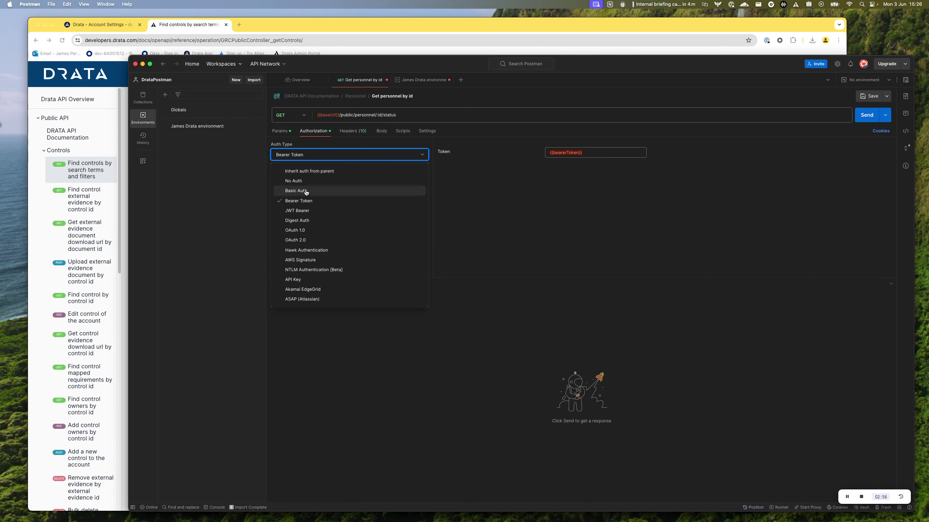
click(512, 185)
click(424, 81)
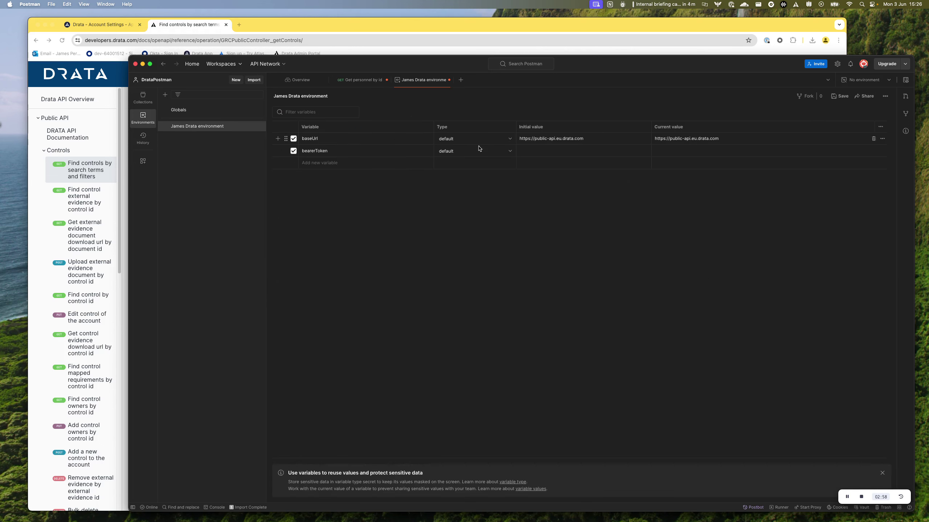
Switch to the Drata web app and open API Keys in the company settings.
click(109, 26)
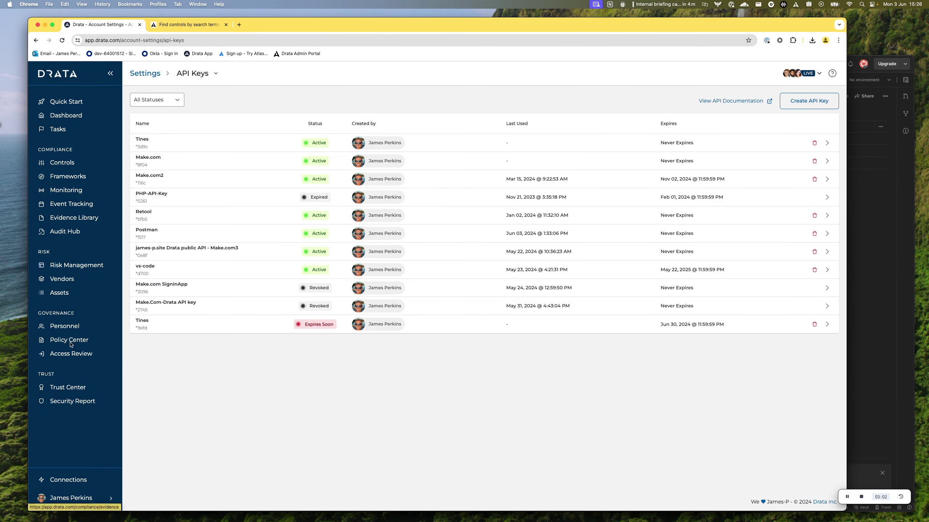
click(78, 499)
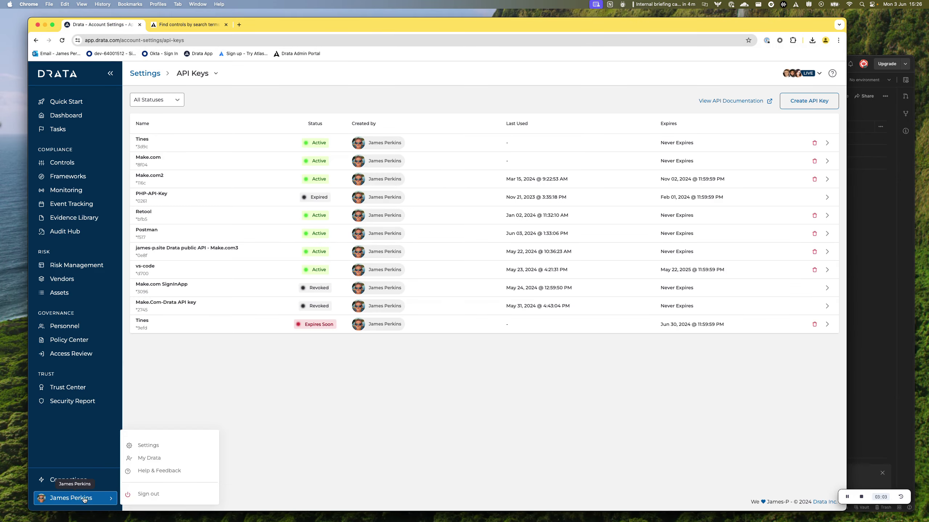
click(153, 447)
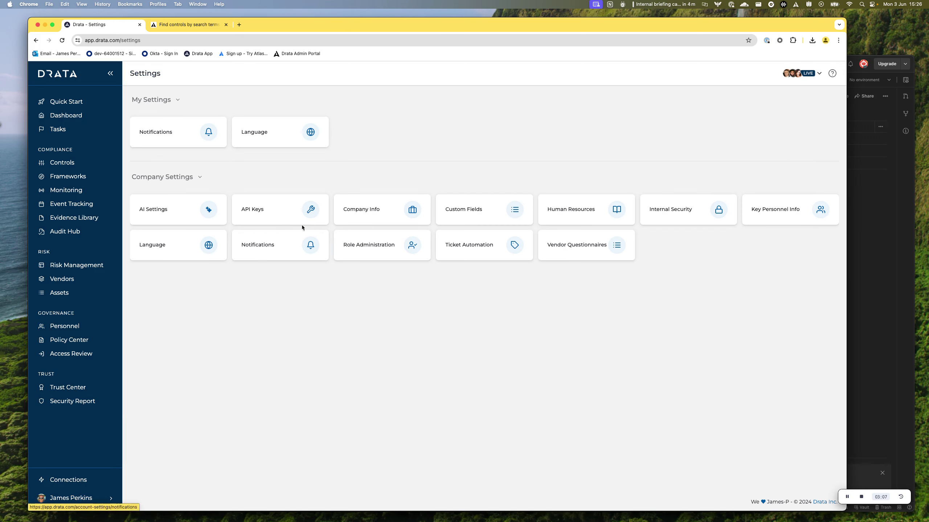
click(277, 212)
Create an API key named Postman-demo with a 12 Months expiration and All read access.
click(805, 101)
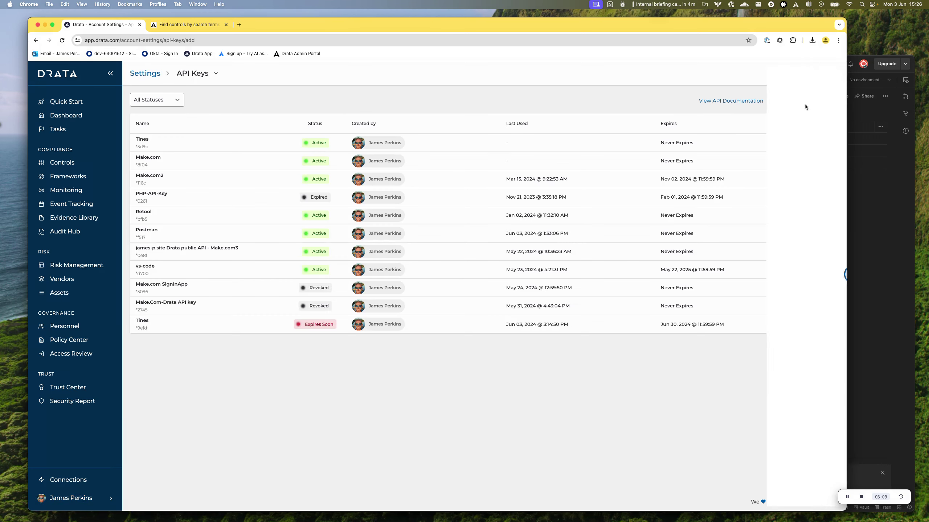
click(613, 136)
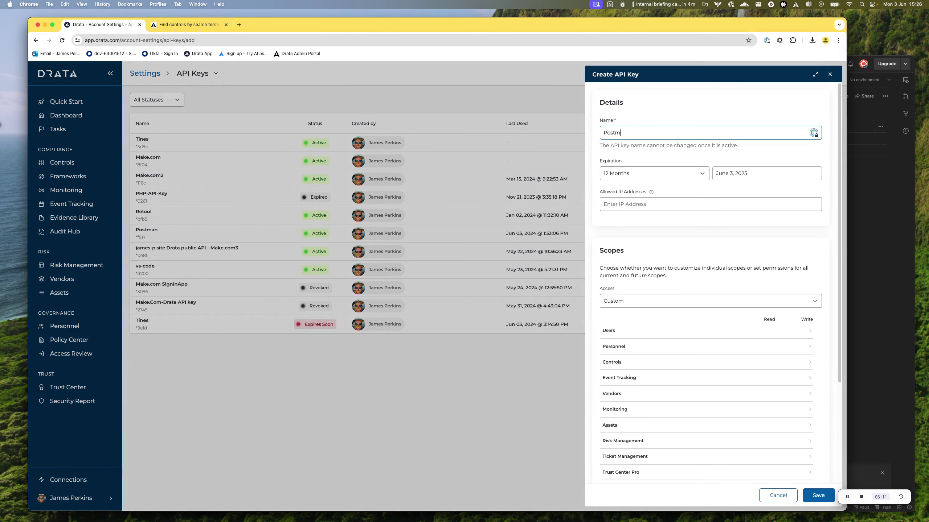
text(Postman-demo)
click(643, 175)
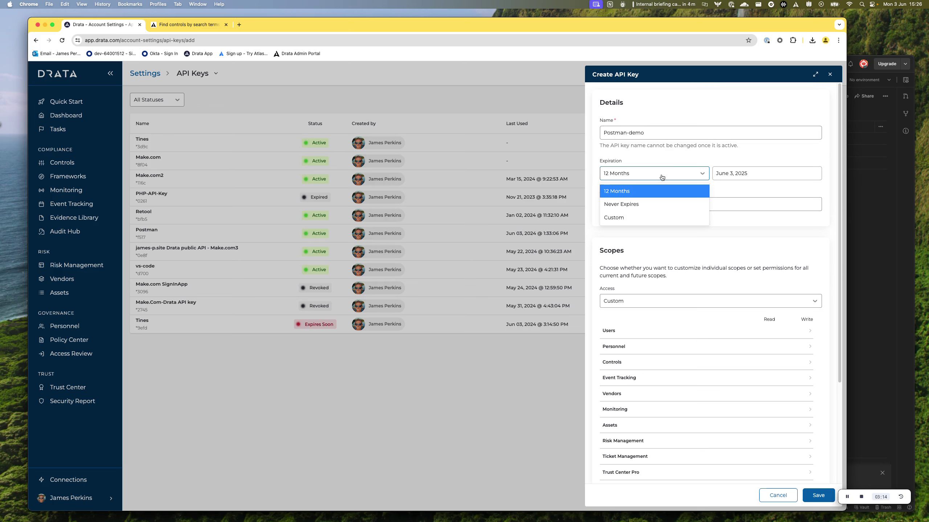
click(668, 159)
click(751, 300)
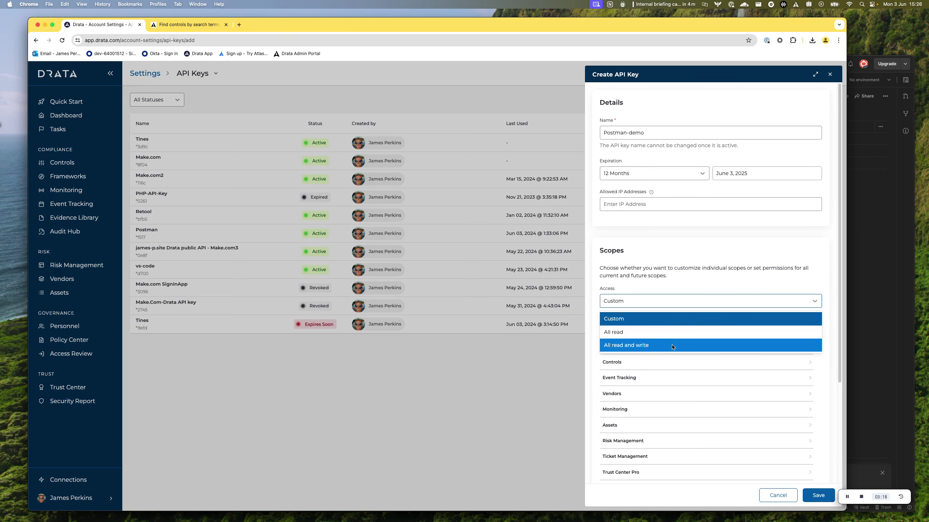
click(665, 332)
click(811, 495)
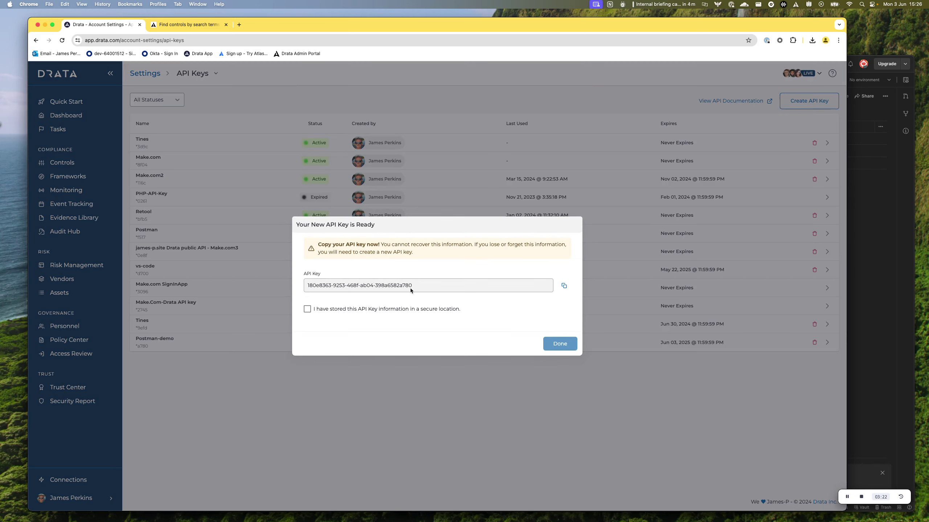
Copy the new API key, paste it as bearerToken's initial value in the Postman environment, and save the environment.
click(564, 286)
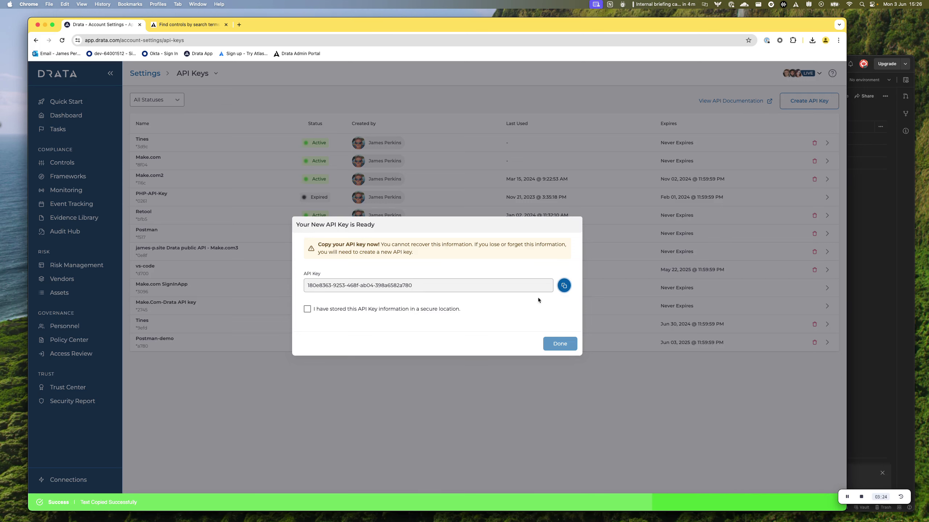
click(861, 261)
click(543, 153)
key(super+v)
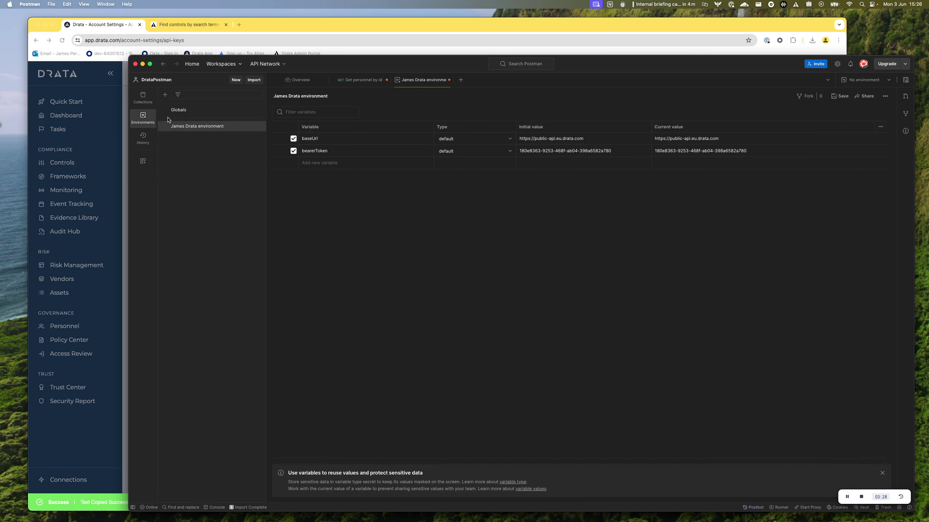
click(838, 99)
Return to Drata, acknowledge that the API key information is stored securely, and finish the key creation.
click(75, 216)
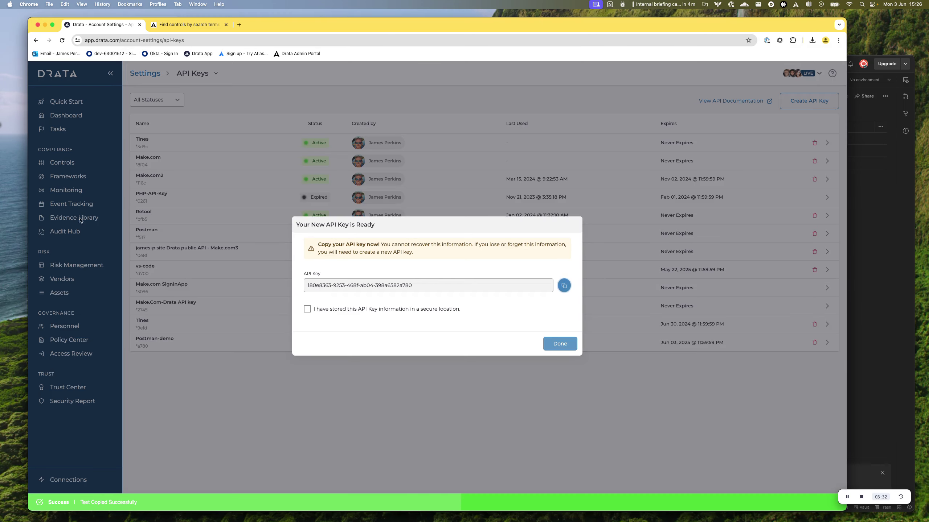
click(346, 309)
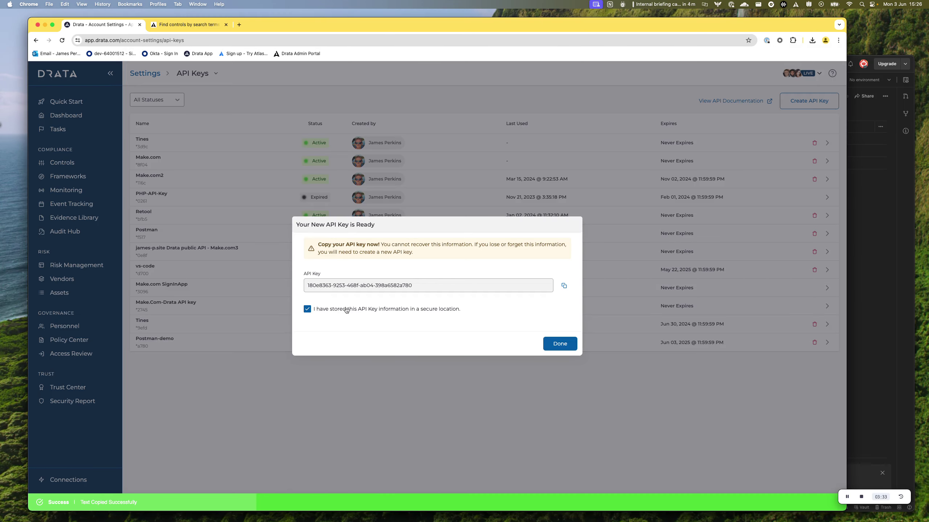
click(559, 344)
Switch to Postman and show the Get personnel by id request within the collections.
click(882, 335)
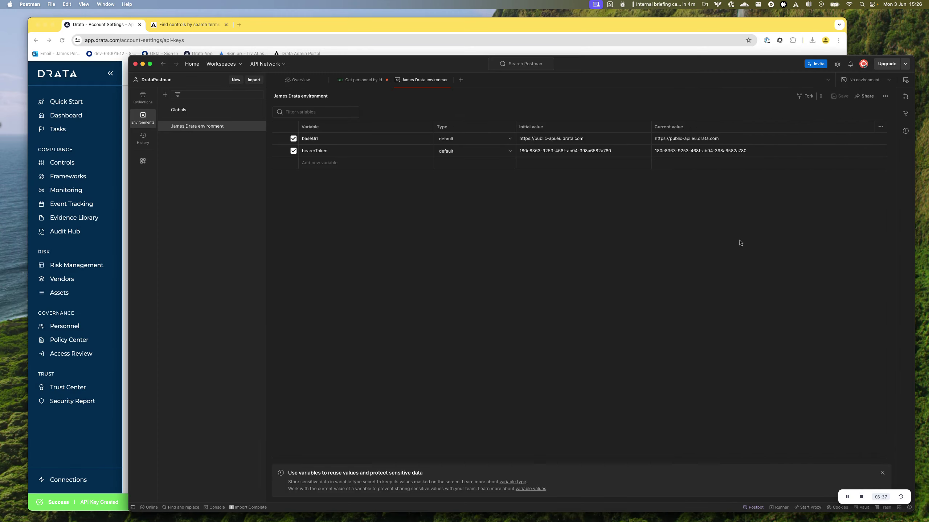
click(361, 83)
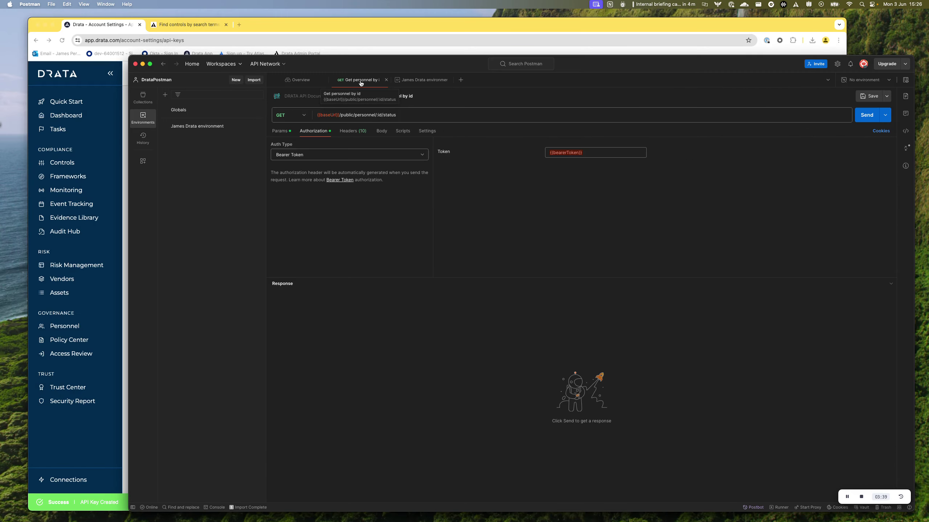
click(143, 97)
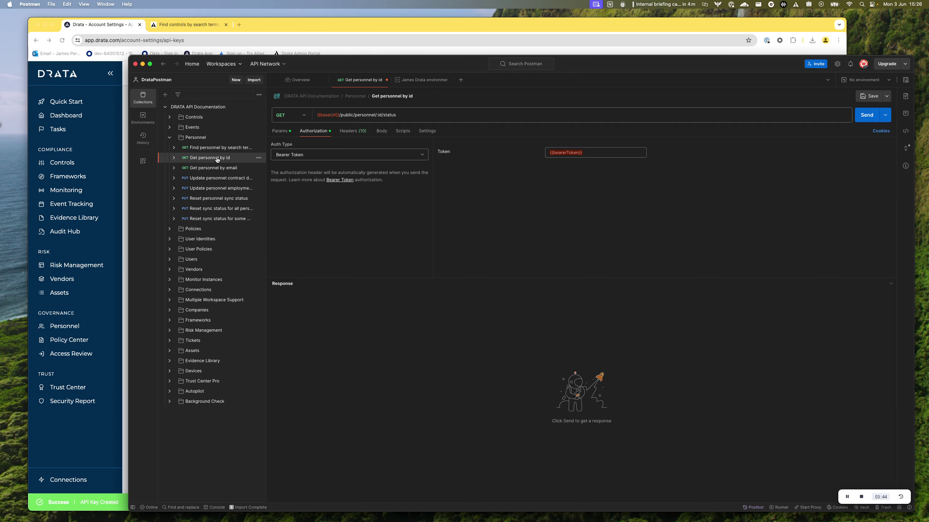
Look up the first listed employee's personnel ID in the address of their Drata record, and return to Postman.
click(82, 277)
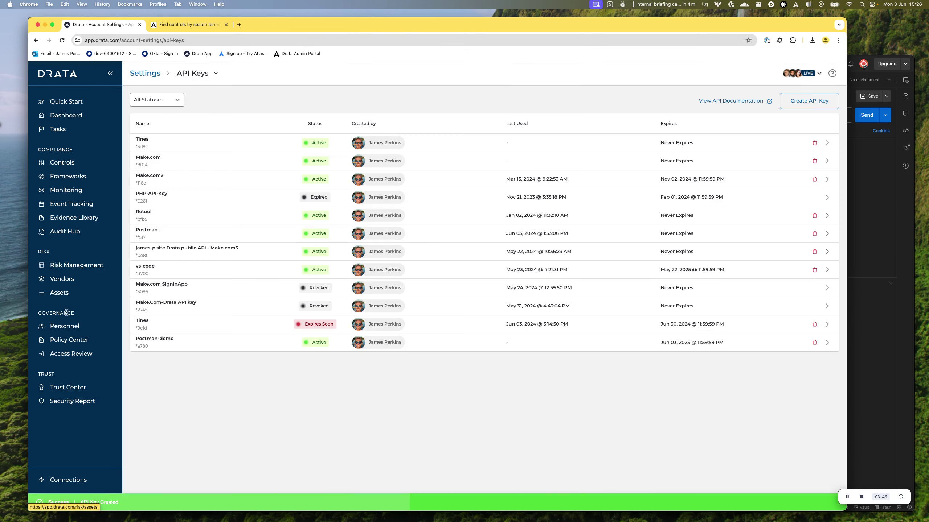
click(71, 328)
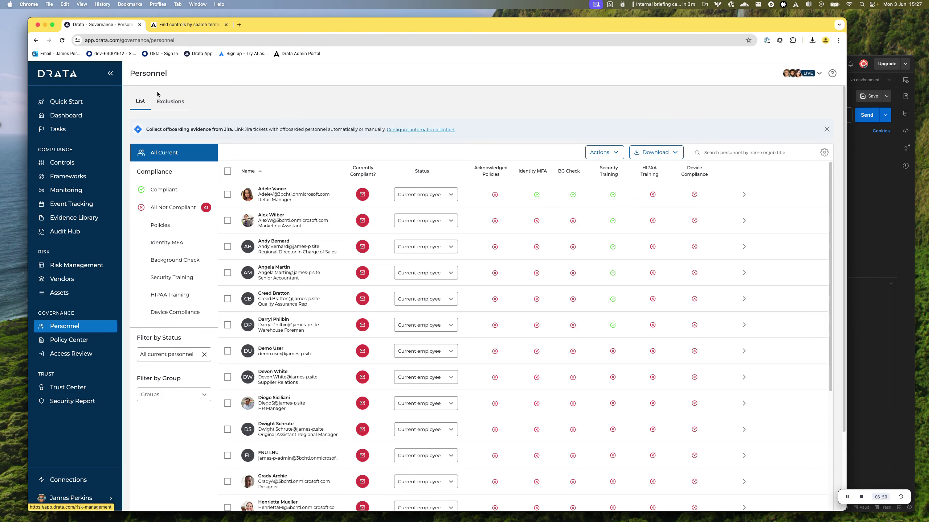
click(309, 193)
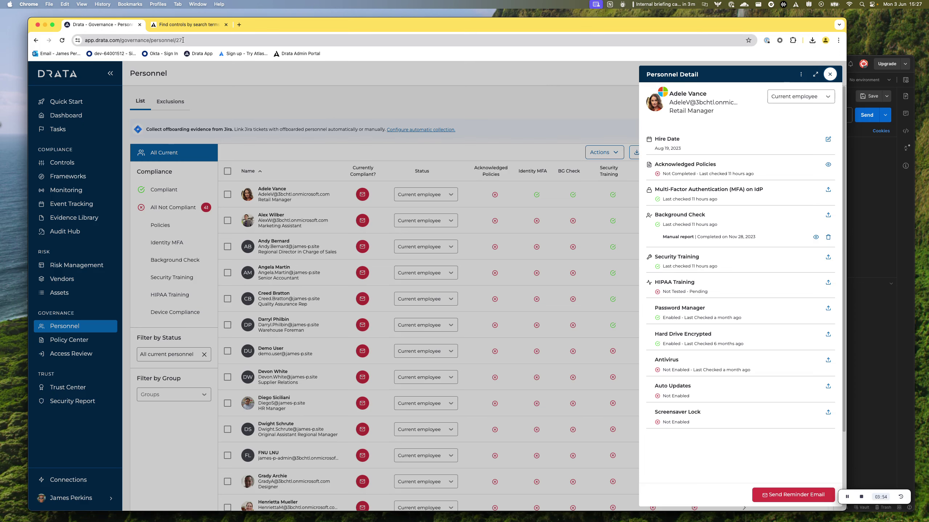
double_click(183, 40)
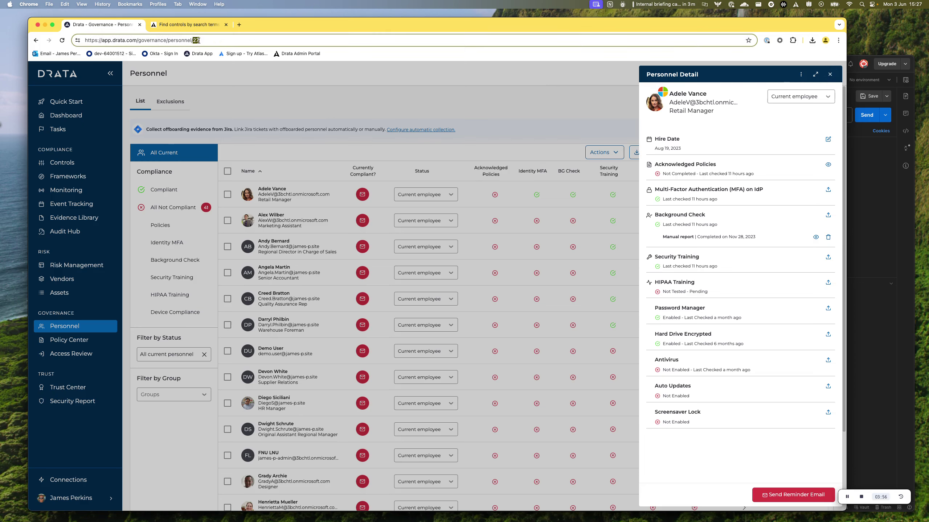
click(898, 269)
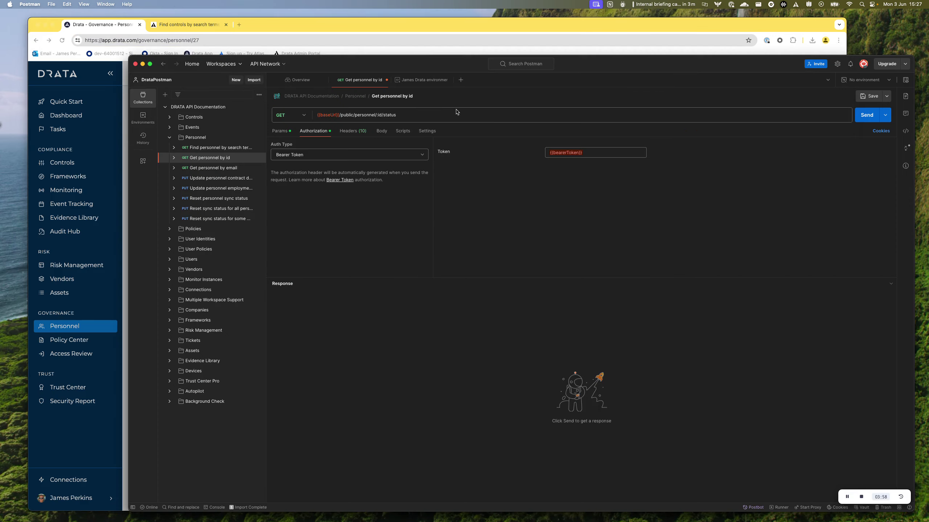
Replace the :id path variable in the Get personnel by id request URL with 27.
click(383, 115)
key(BackSpace)
key(BackSpace)
text(2)
key(BackSpace)
text(27)
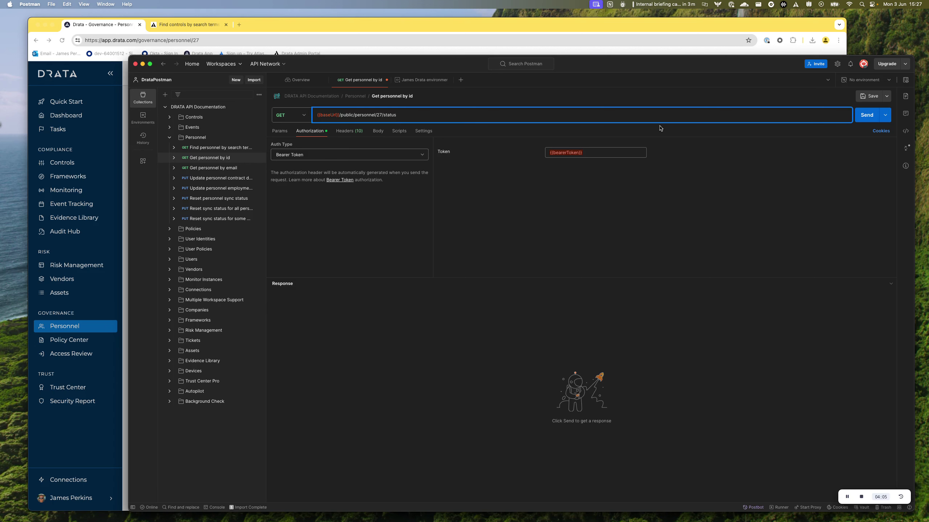
Send the Get personnel by id request for 27/status and inspect its request headers.
key(super+Return)
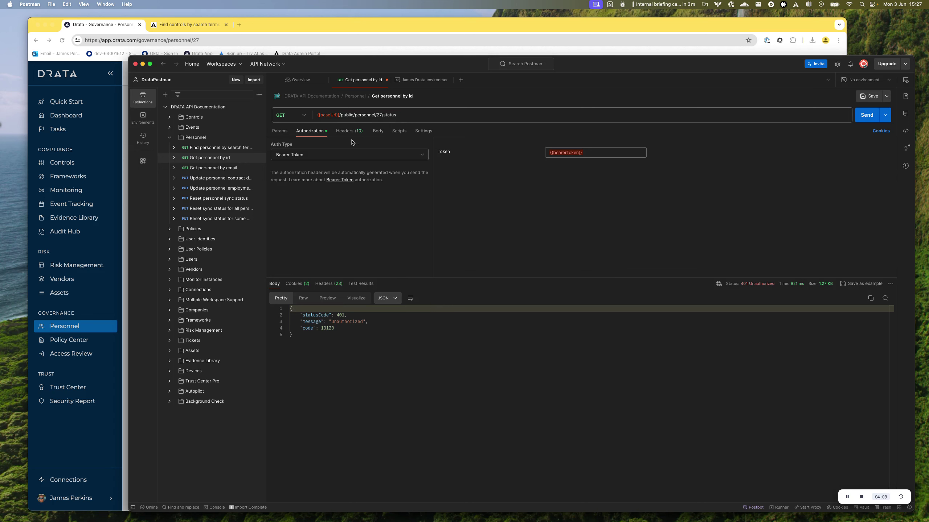
click(350, 135)
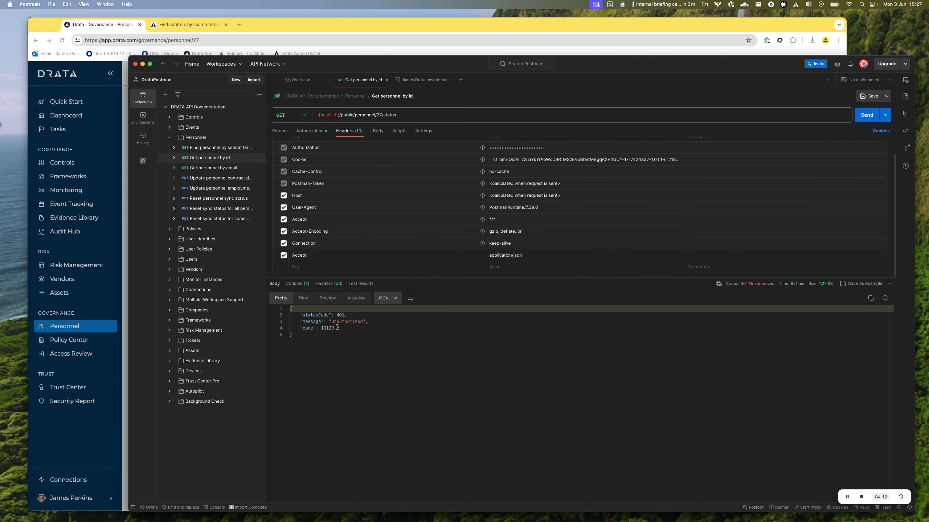
scroll(386, 175, up, 1)
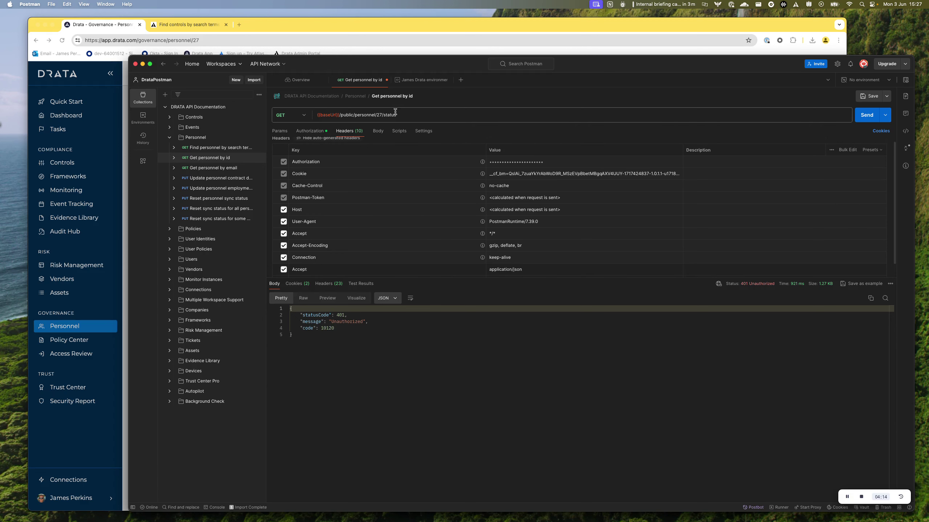
Remove the trailing /status from the Get personnel by id request URL and resend the request.
double_click(390, 115)
key(BackSpace)
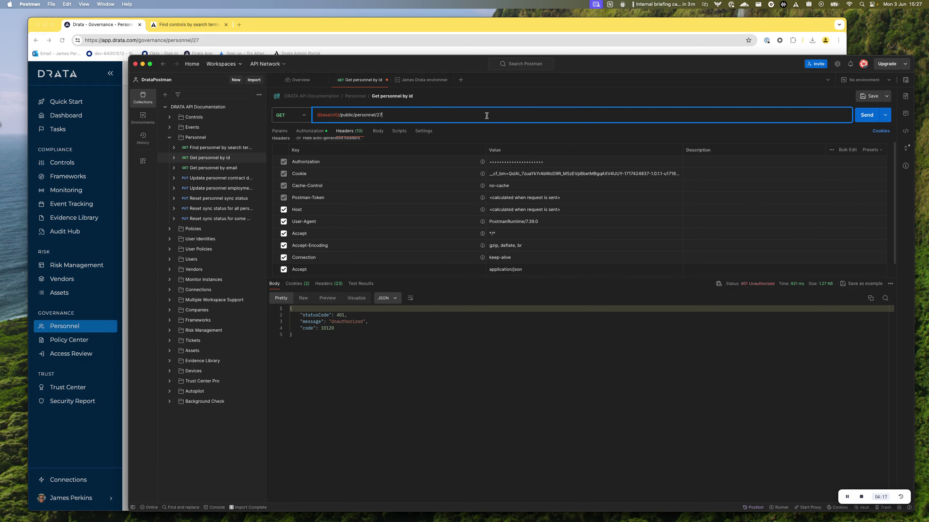
scroll(438, 172, up, 1)
click(493, 168)
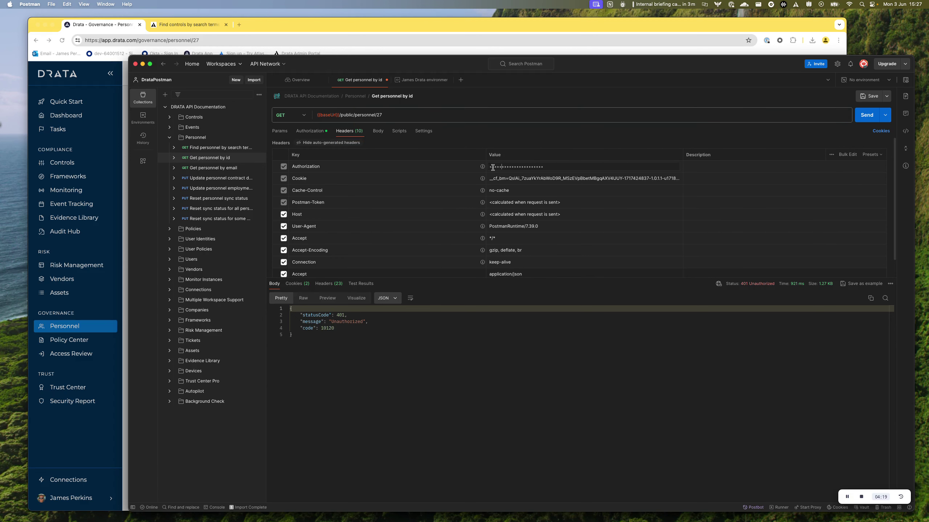
click(864, 116)
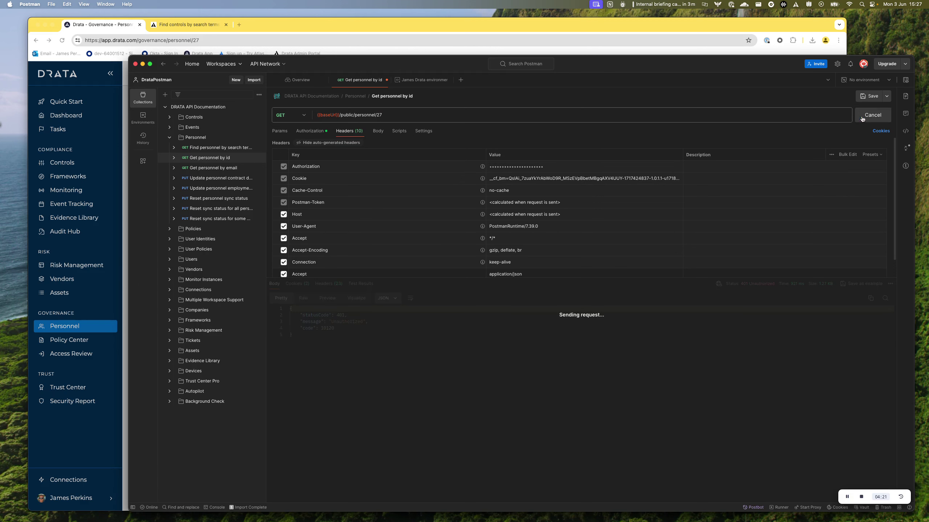
Review the HTTP code snippet generated for the personnel request, including its Authorization line, and close it.
click(906, 132)
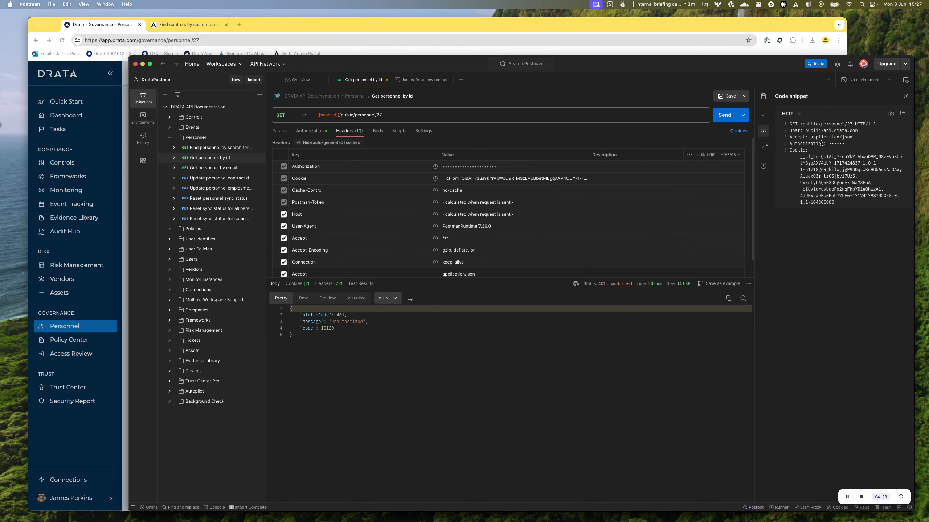
click(808, 156)
click(840, 492)
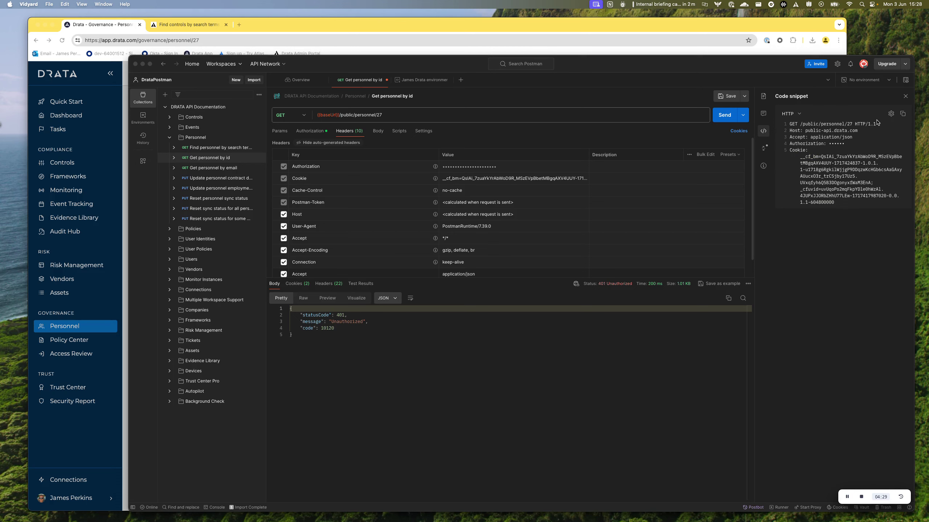
click(905, 96)
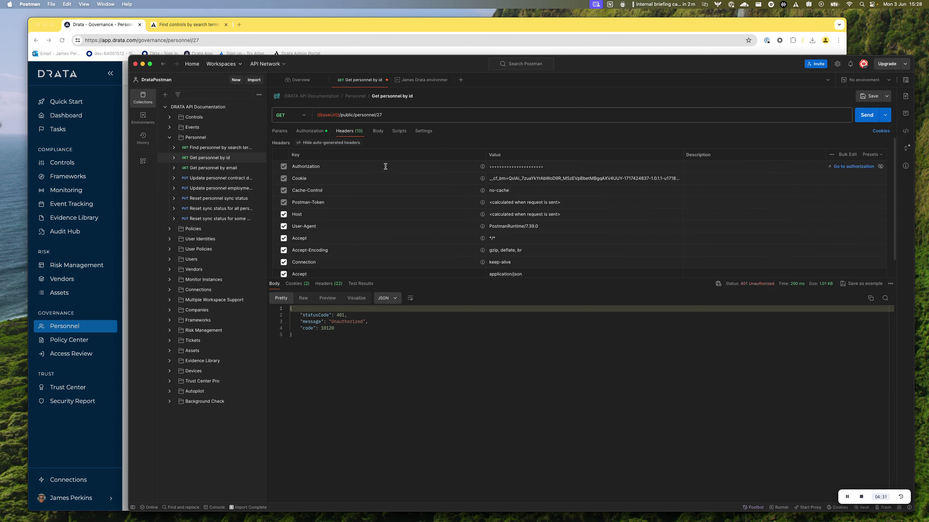
Make the custom Drata environment active, resend the personnel request, and review the user details in the JSON response.
click(865, 80)
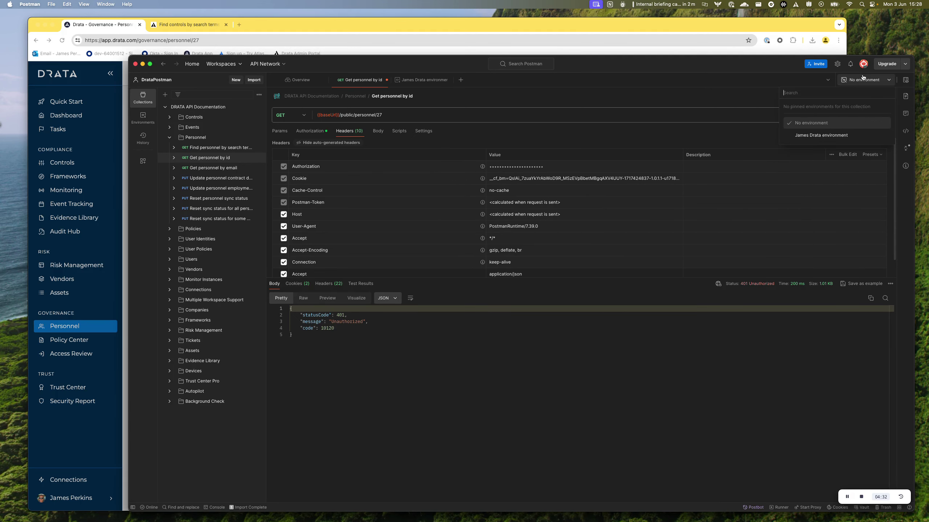
click(825, 135)
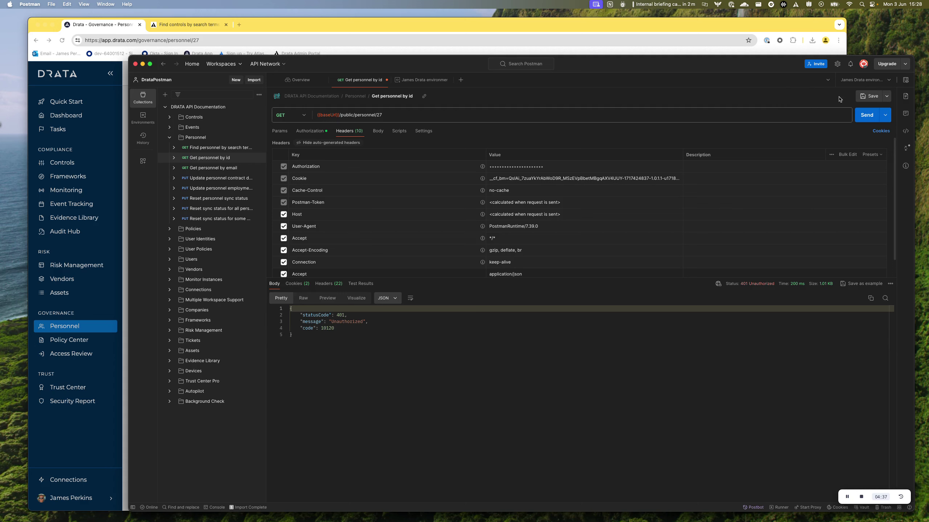
click(864, 116)
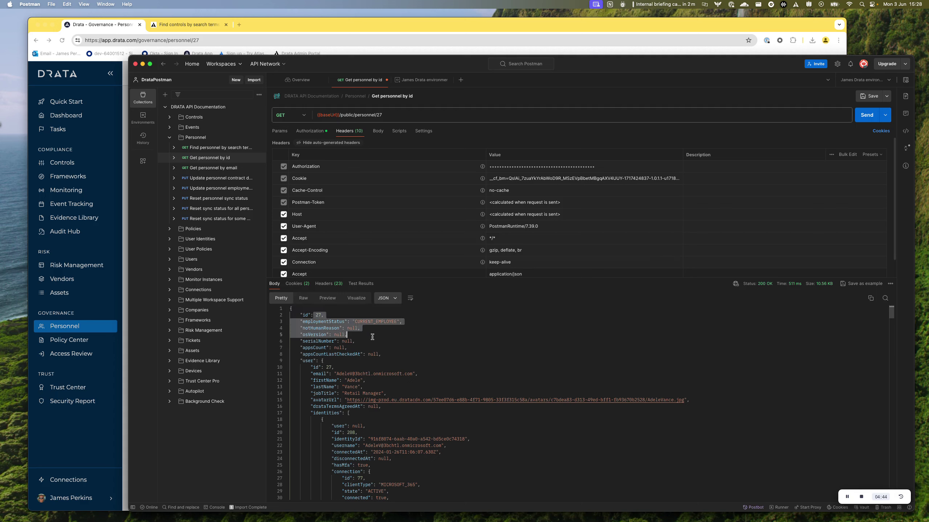
drag(320, 368, 332, 394)
scroll(421, 400, down, 4)
scroll(421, 401, up, 4)
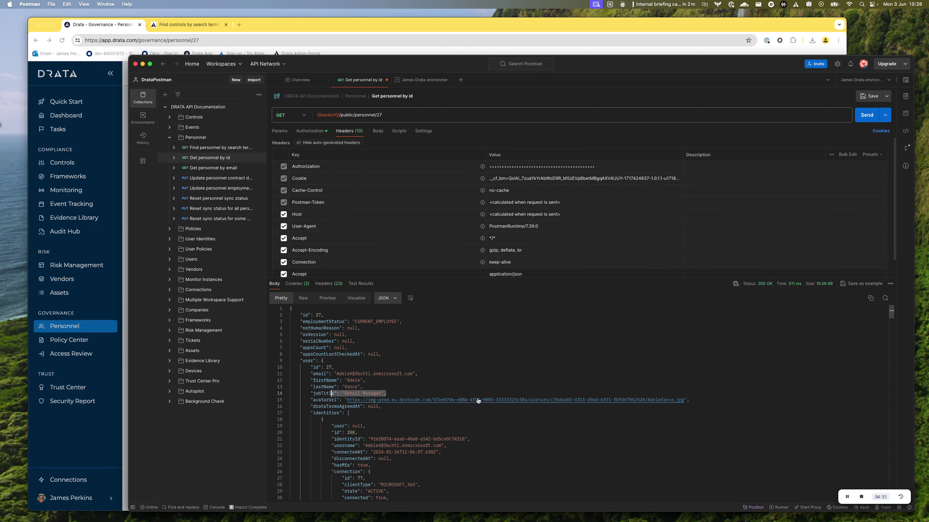